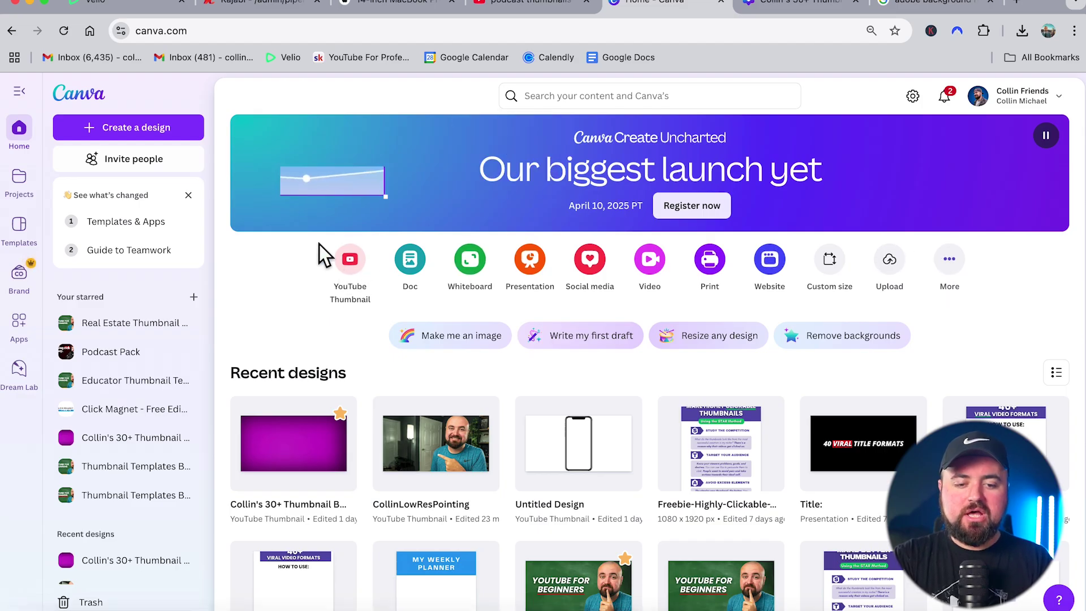
# Step: Create a new blank YouTube Thumbnail design
pyautogui.click(351, 261)
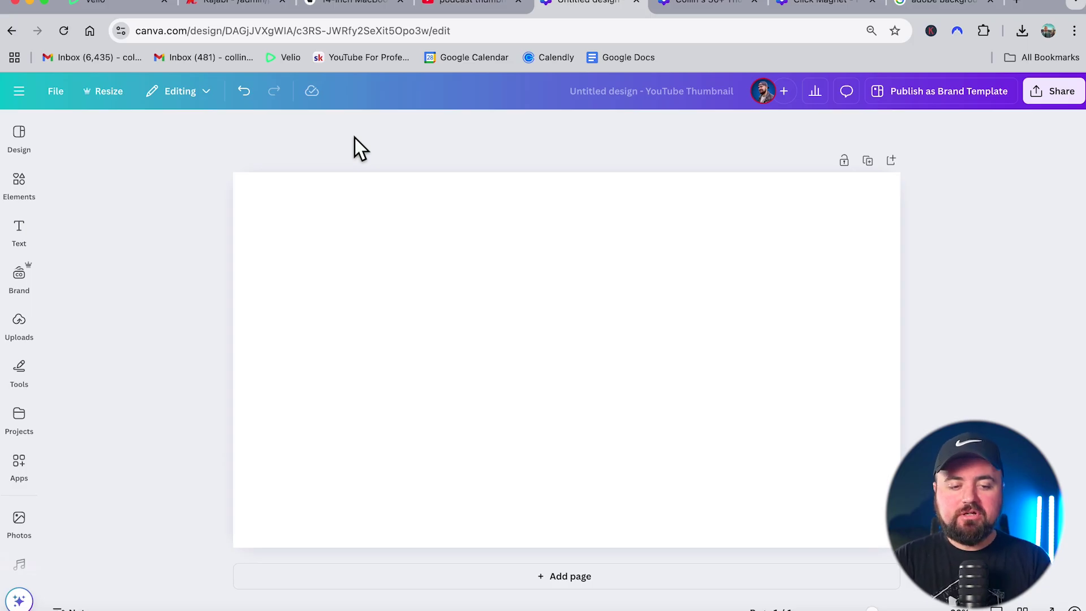
# Step: Browse the thumbnail templates and apply the recently used "The Road to Business Mastery" template to the blank page
pyautogui.click(20, 147)
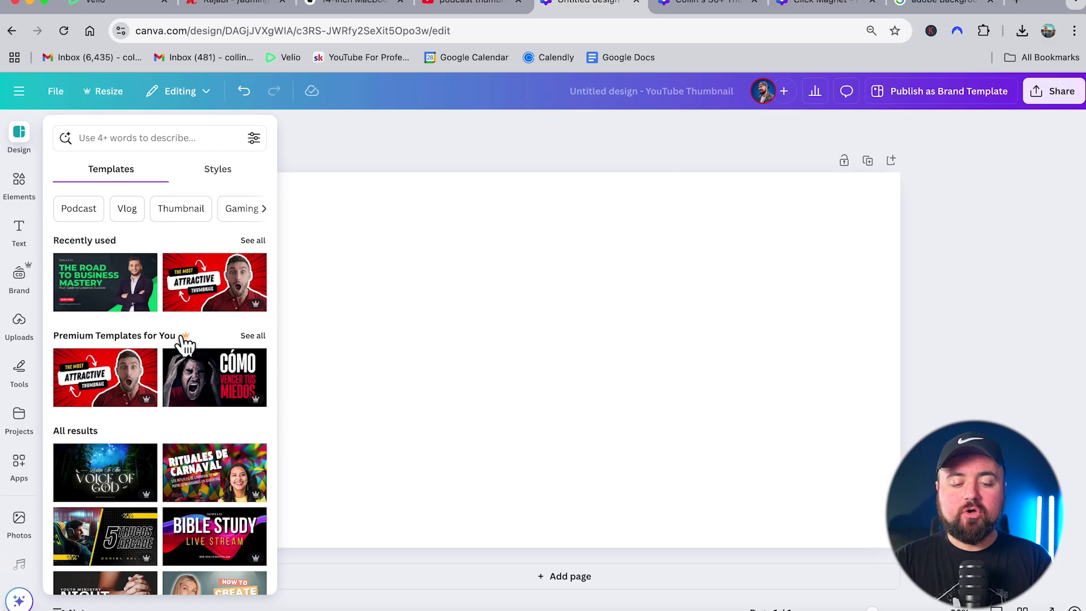
pyautogui.scroll(-7, 184, 347)
pyautogui.scroll(-4, 184, 346)
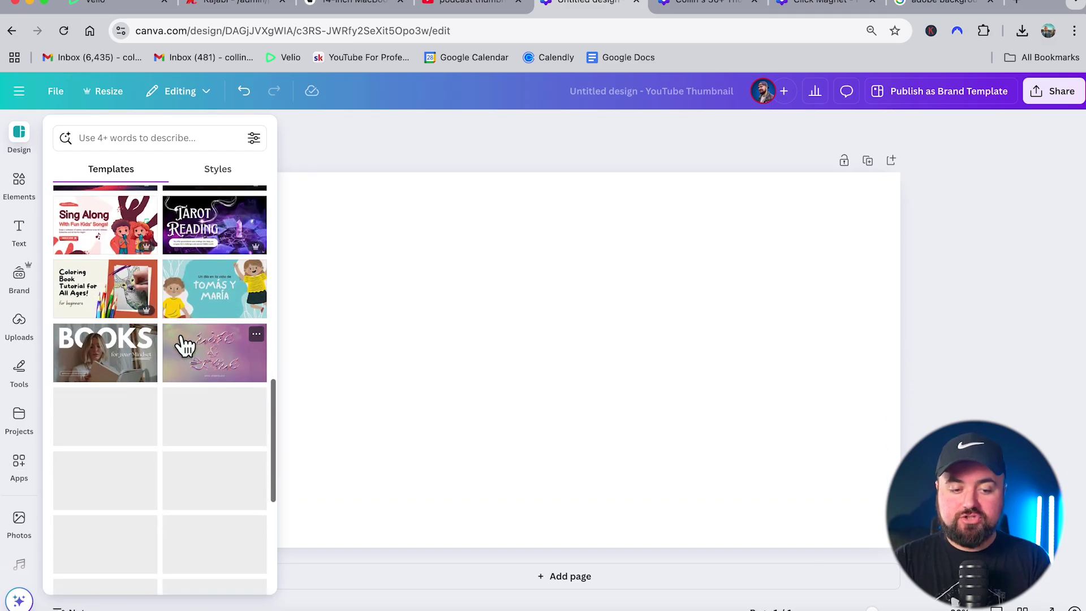
pyautogui.scroll(11, 185, 346)
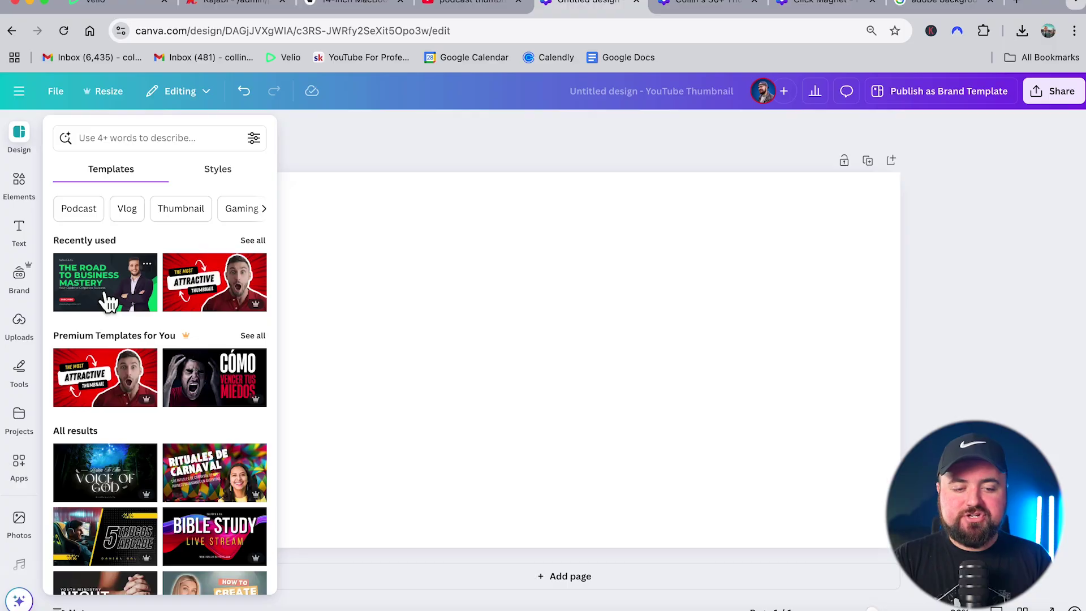
pyautogui.click(108, 301)
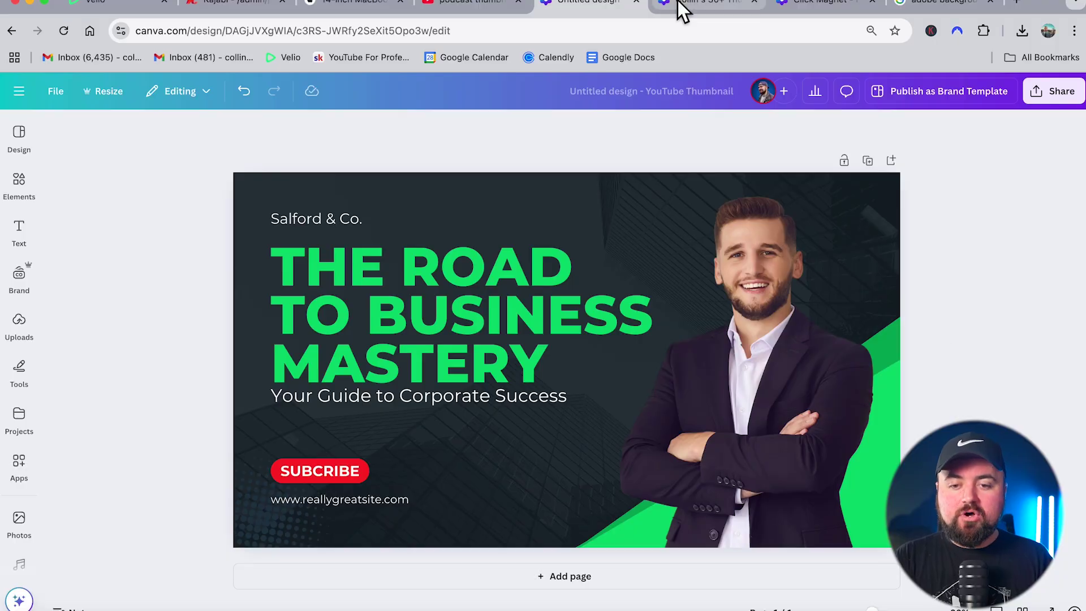
# Step: Switch to the 30+ Thumbnail Backgrounds design and look through its grid of background pages
pyautogui.click(678, 4)
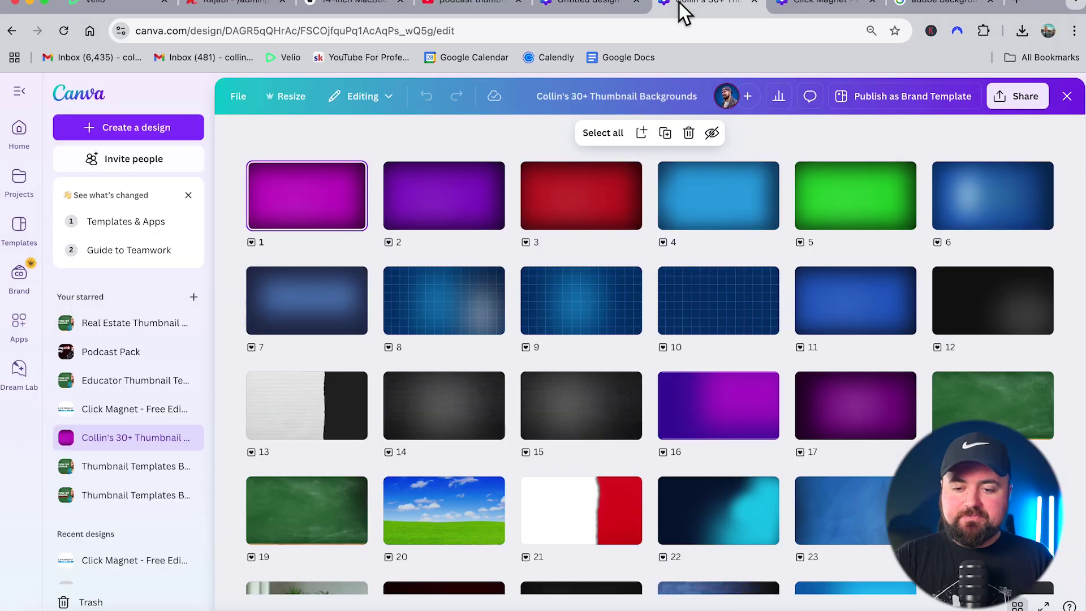
pyautogui.scroll(-5, 1075, 317)
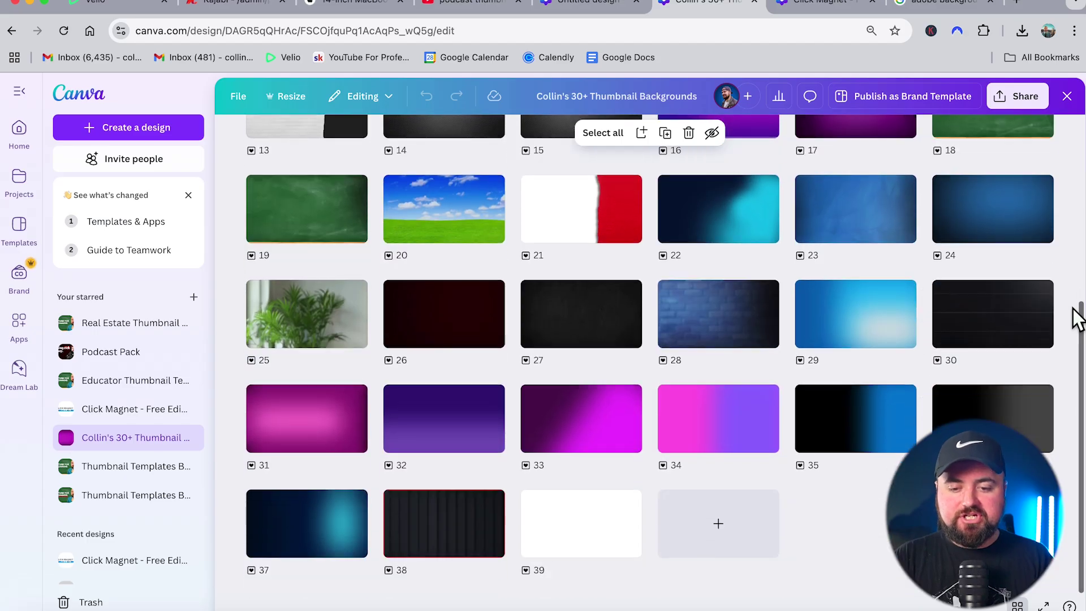
pyautogui.scroll(5, 1078, 318)
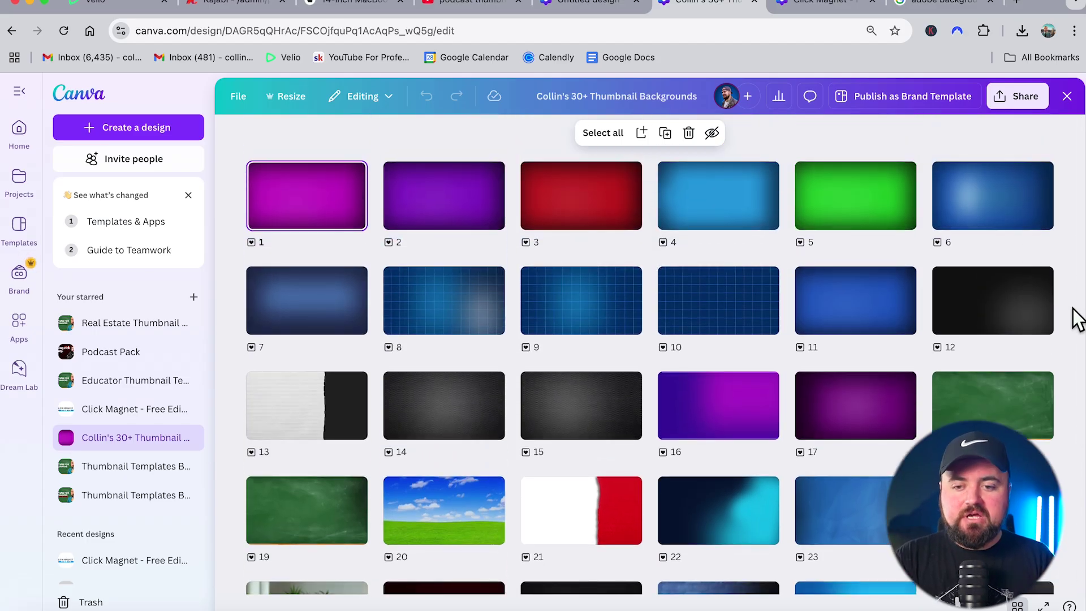
# Step: Switch to the Click Magnet - Free Edition design and look through its thumbnail template pages
pyautogui.click(820, 5)
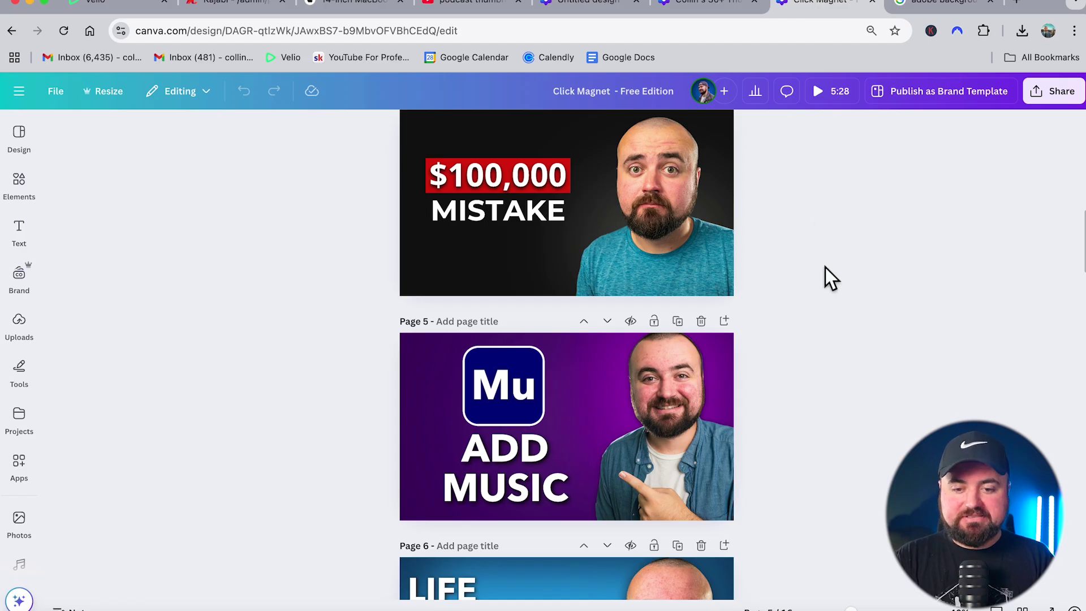
pyautogui.scroll(1, 826, 267)
pyautogui.scroll(-10, 827, 280)
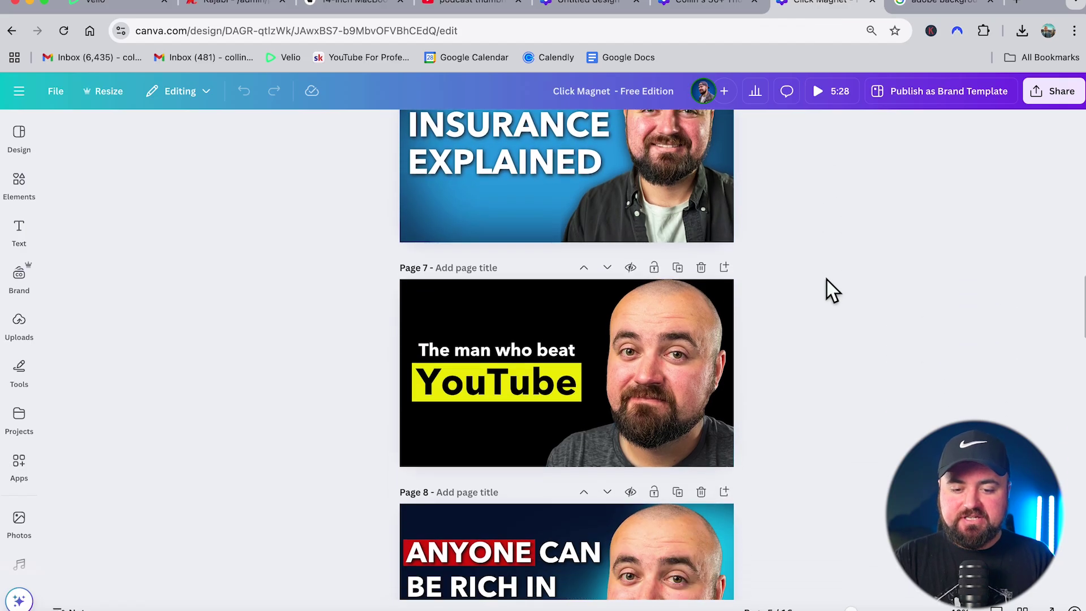
pyautogui.scroll(-2, 827, 280)
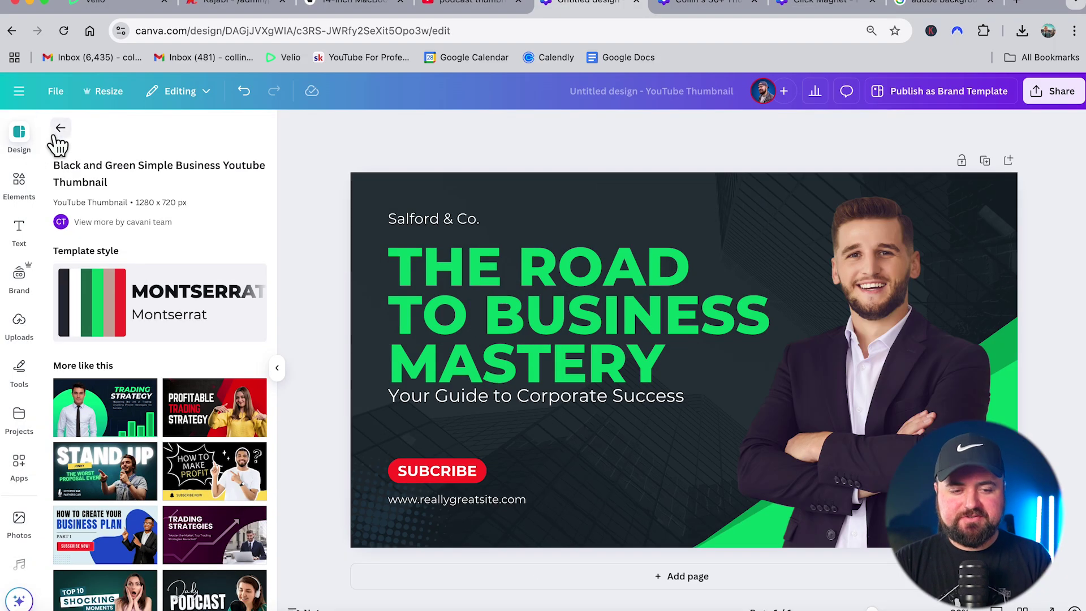
# Step: Return to the untitled thumbnail's template list and browse the shapes, graphics, AI image generator and stickers among the elements
pyautogui.click(60, 133)
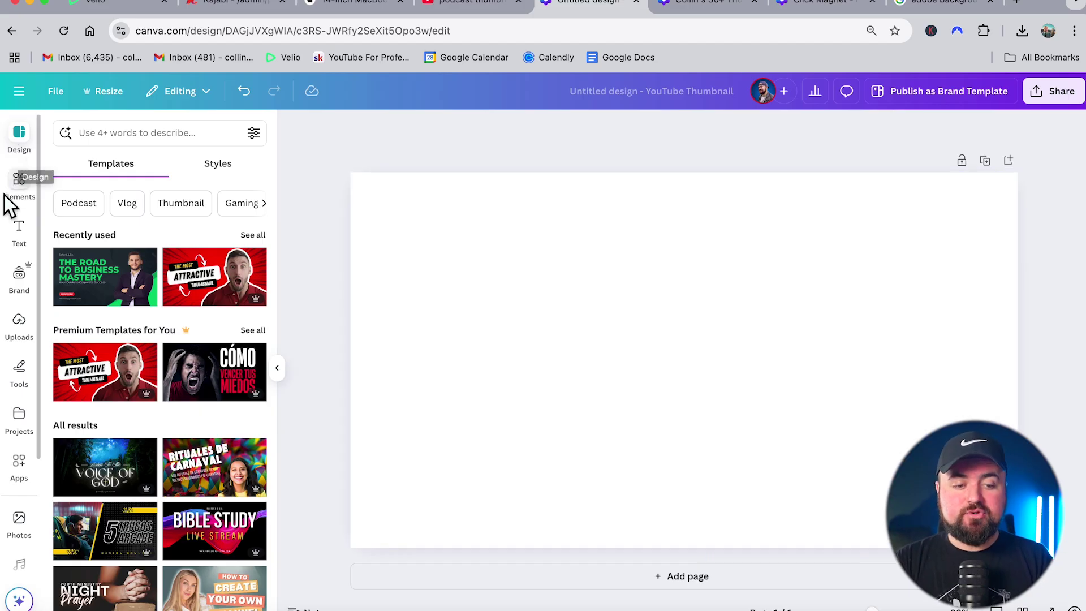
pyautogui.click(19, 191)
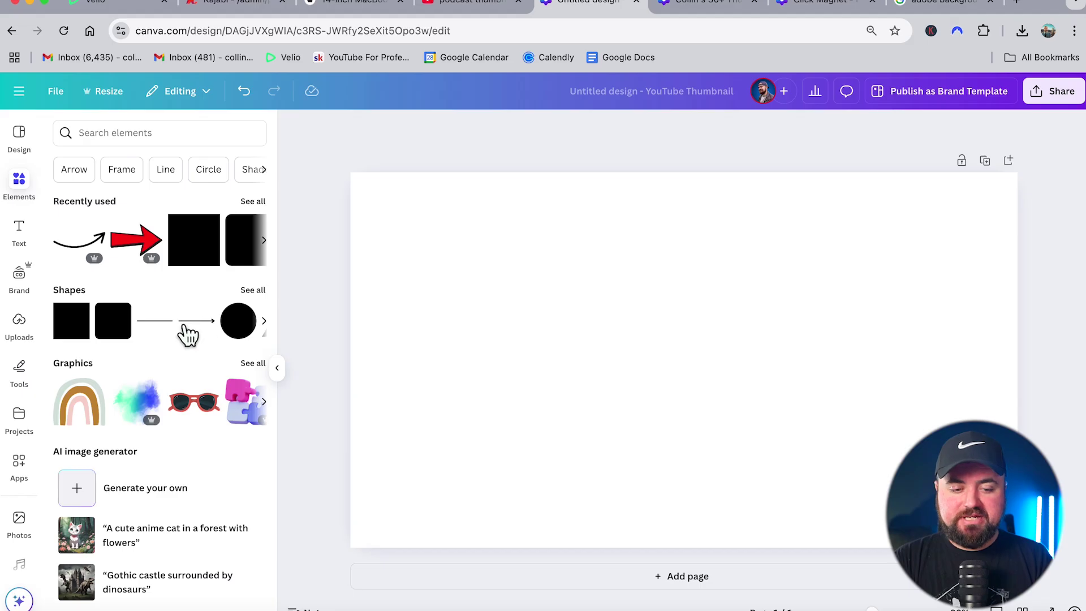
pyautogui.scroll(-2, 189, 334)
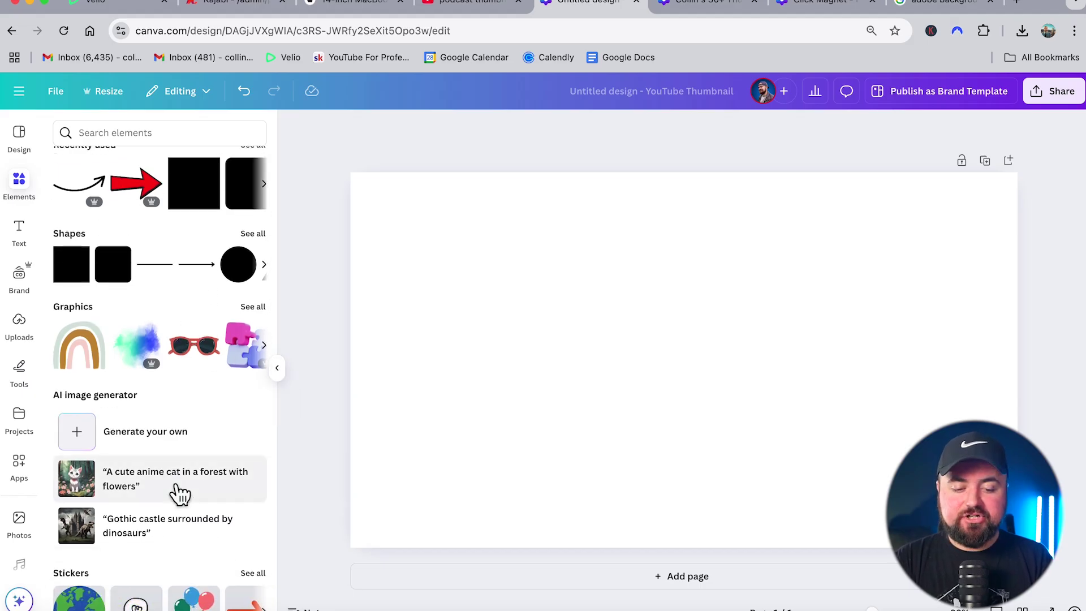
pyautogui.scroll(-3, 180, 493)
pyautogui.scroll(2, 180, 494)
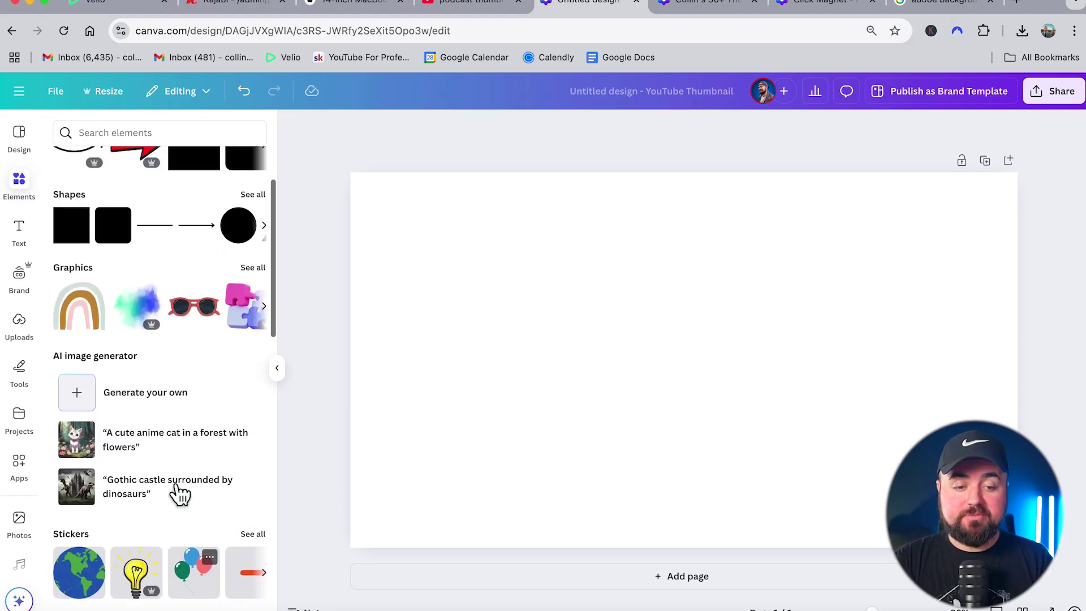
pyautogui.scroll(2, 180, 494)
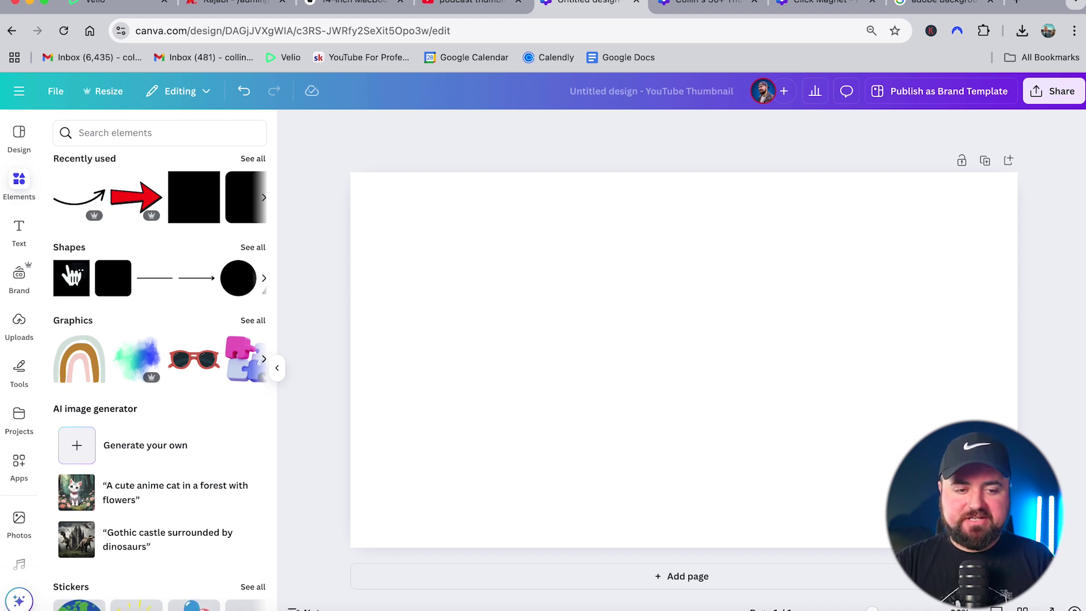
# Step: Add a default heading text box to the page and delete it again
pyautogui.click(19, 240)
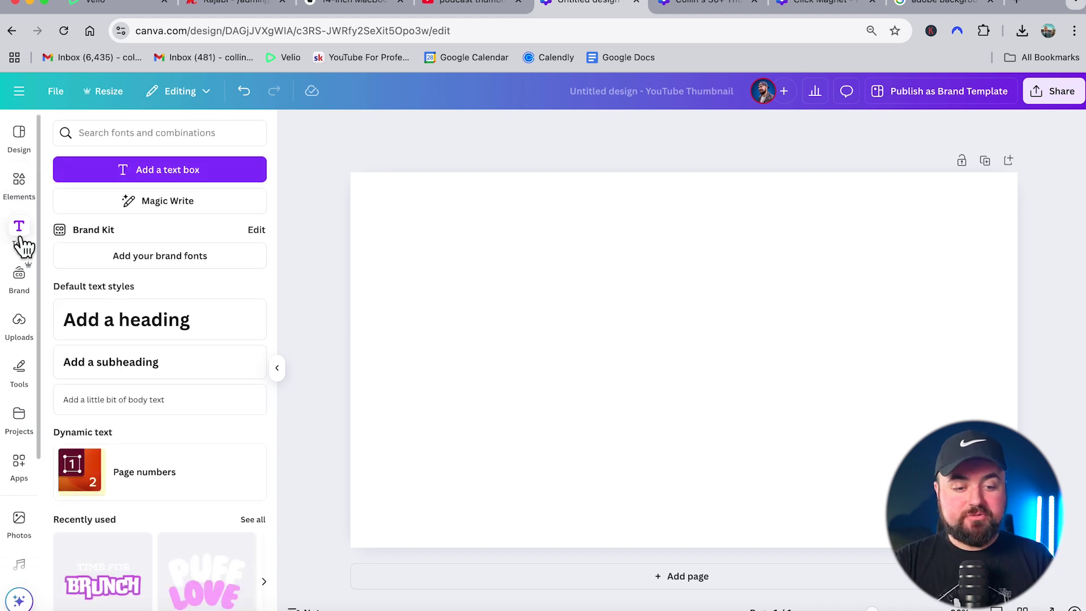
pyautogui.click(126, 331)
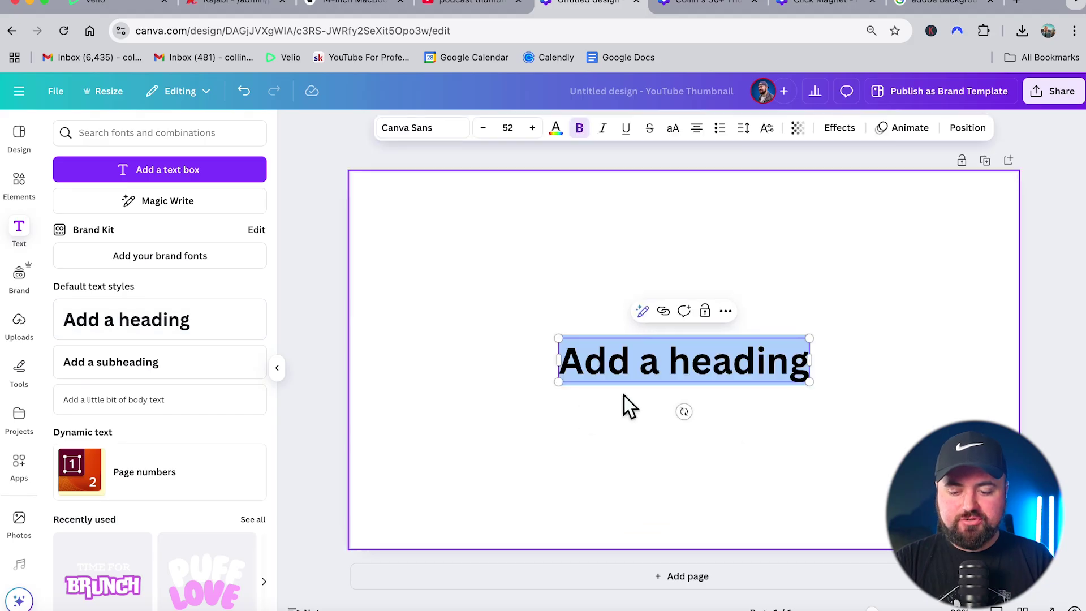
pyautogui.press('BackSpace')
pyautogui.click(592, 401)
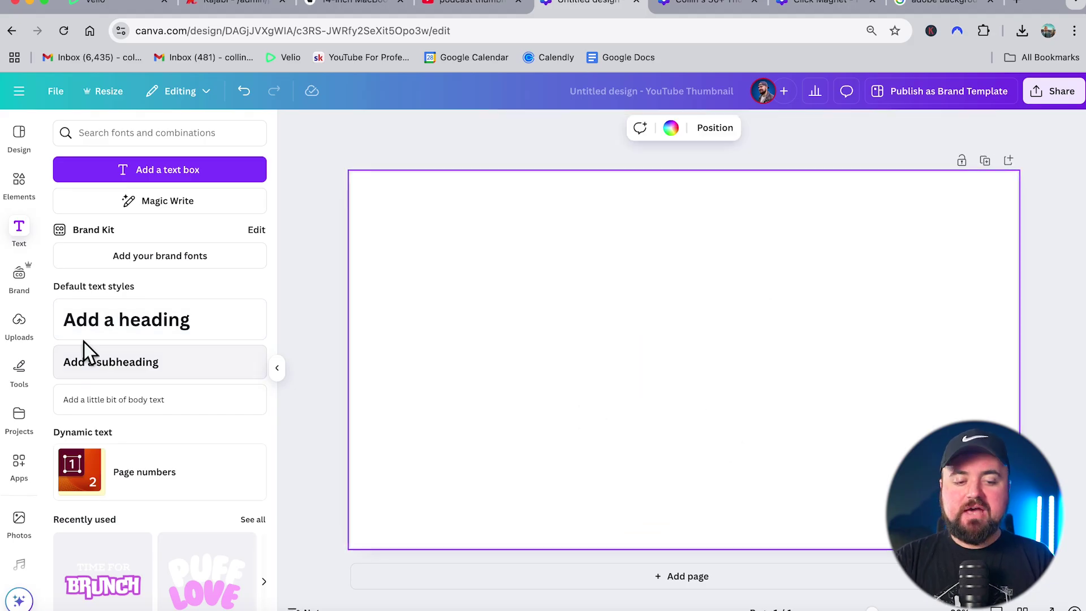
# Step: Place the uploaded photo of the man pointing on the page and delete it again
pyautogui.click(20, 327)
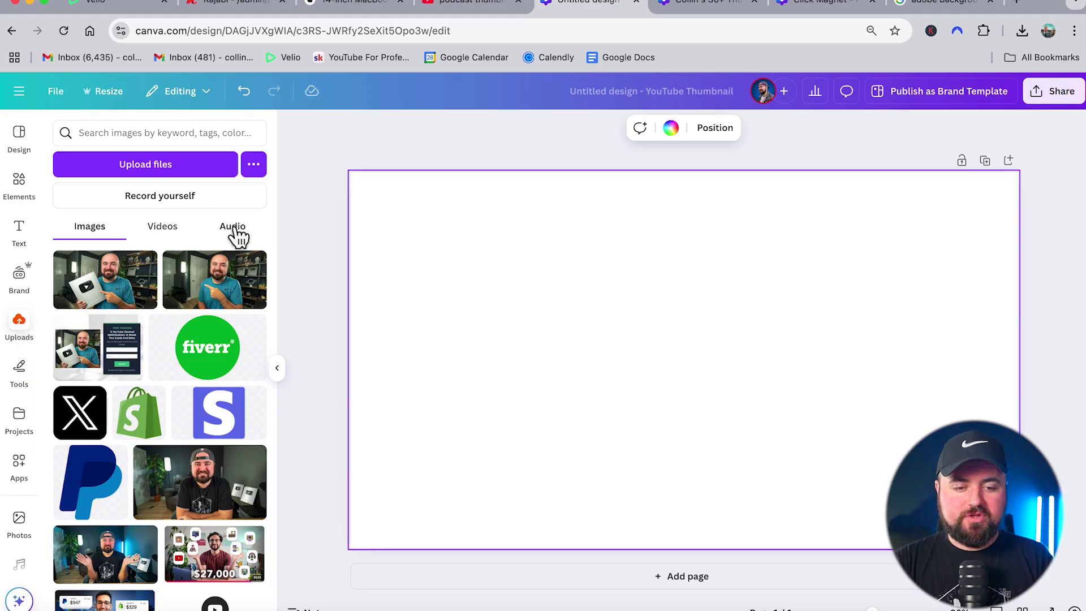
pyautogui.click(187, 295)
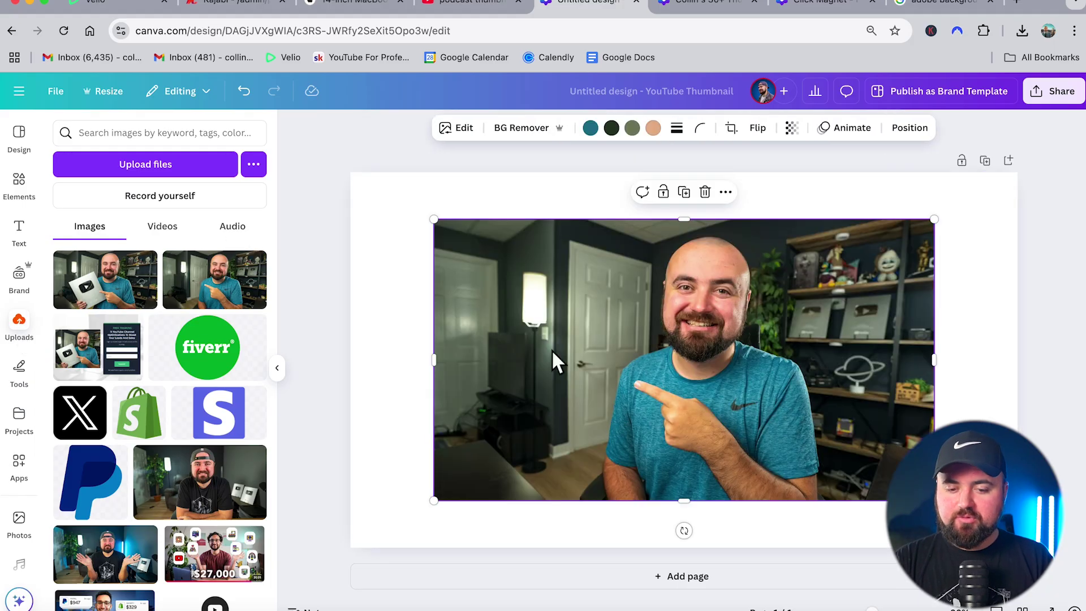
pyautogui.press('Delete')
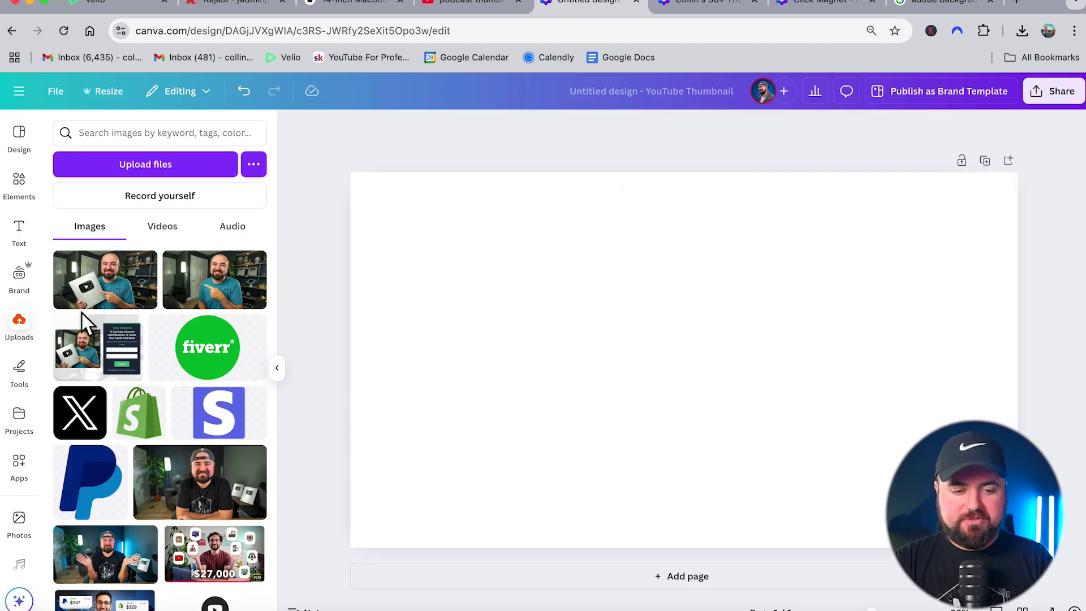
# Step: Look over the stock photo library and the available backgrounds
pyautogui.scroll(-3, 19, 374)
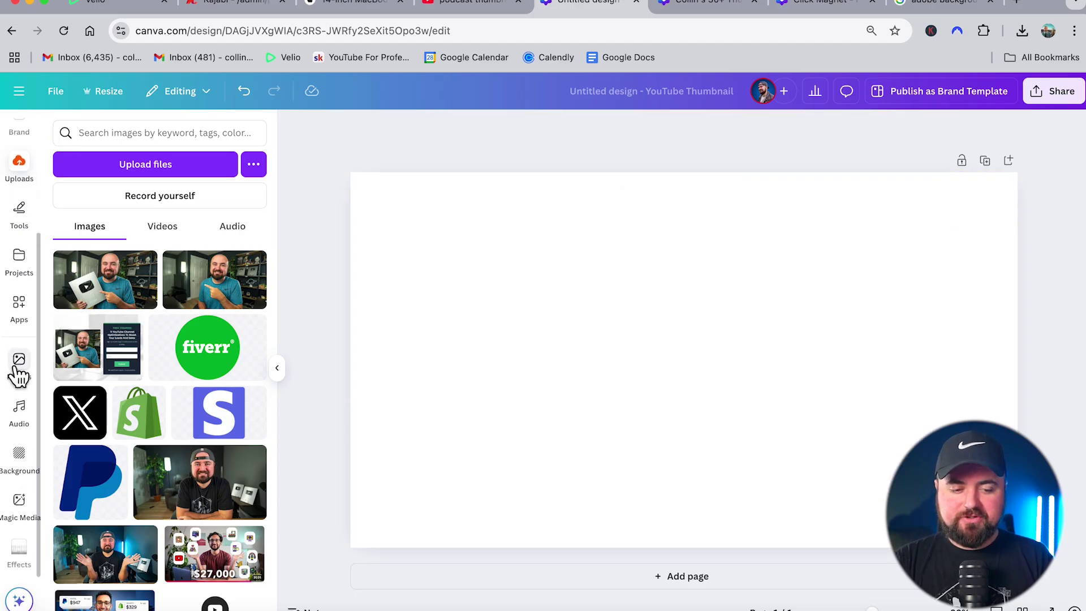
pyautogui.click(19, 373)
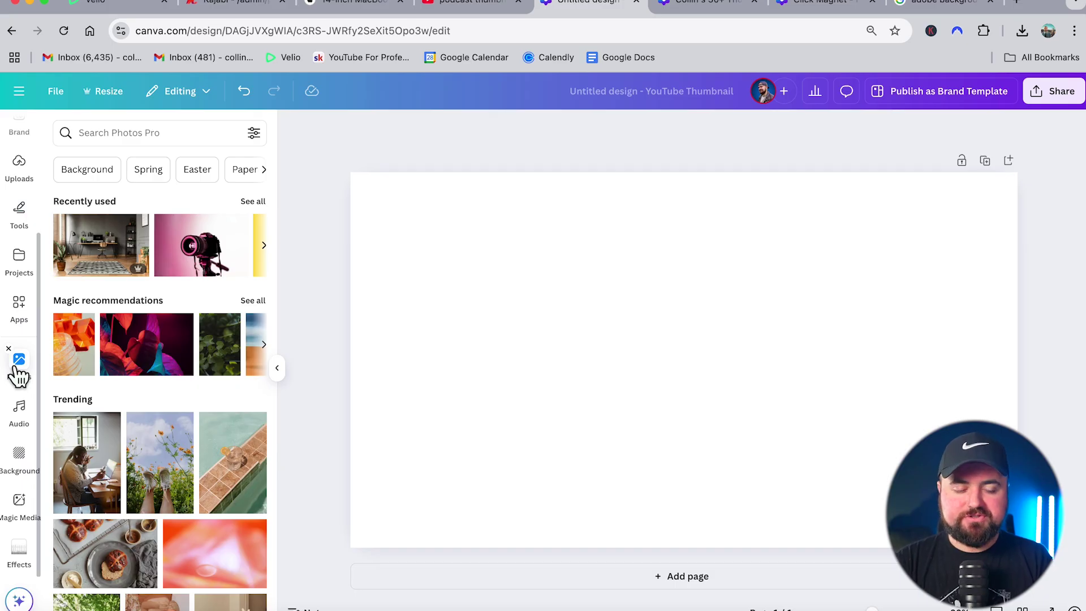
pyautogui.click(19, 465)
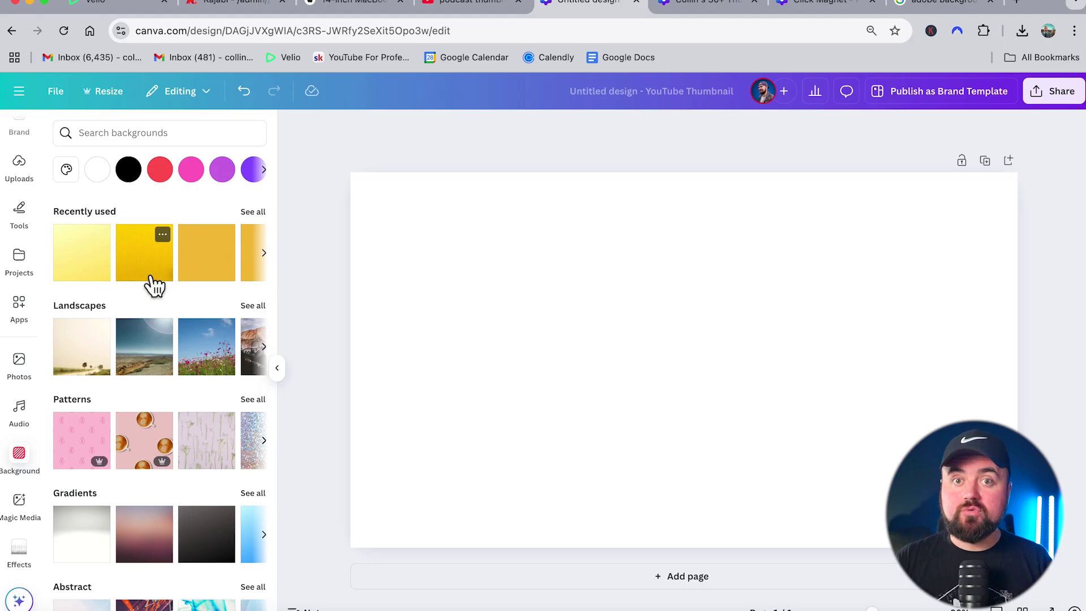
pyautogui.scroll(3, 22, 155)
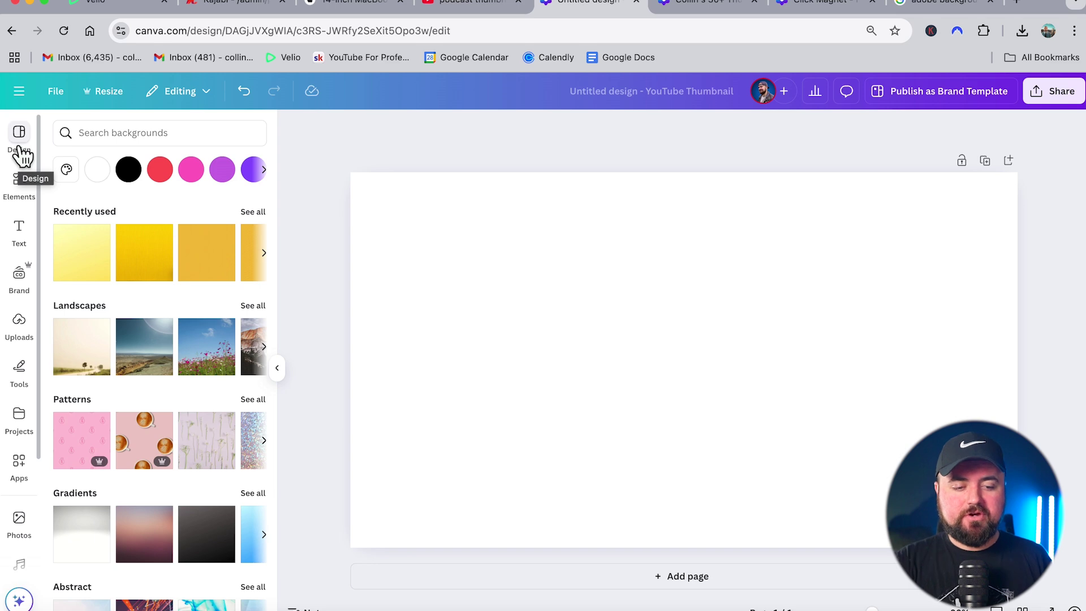
# Step: Insert the uploaded photo of the pointing man and enlarge it past the page edges so he fills the right half
pyautogui.click(18, 339)
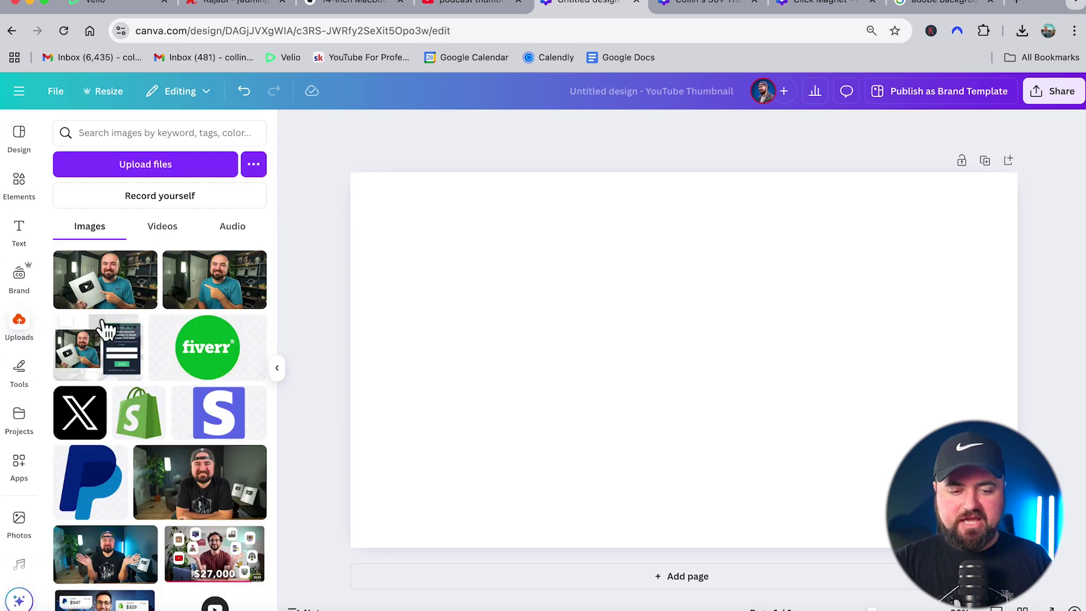
pyautogui.click(208, 292)
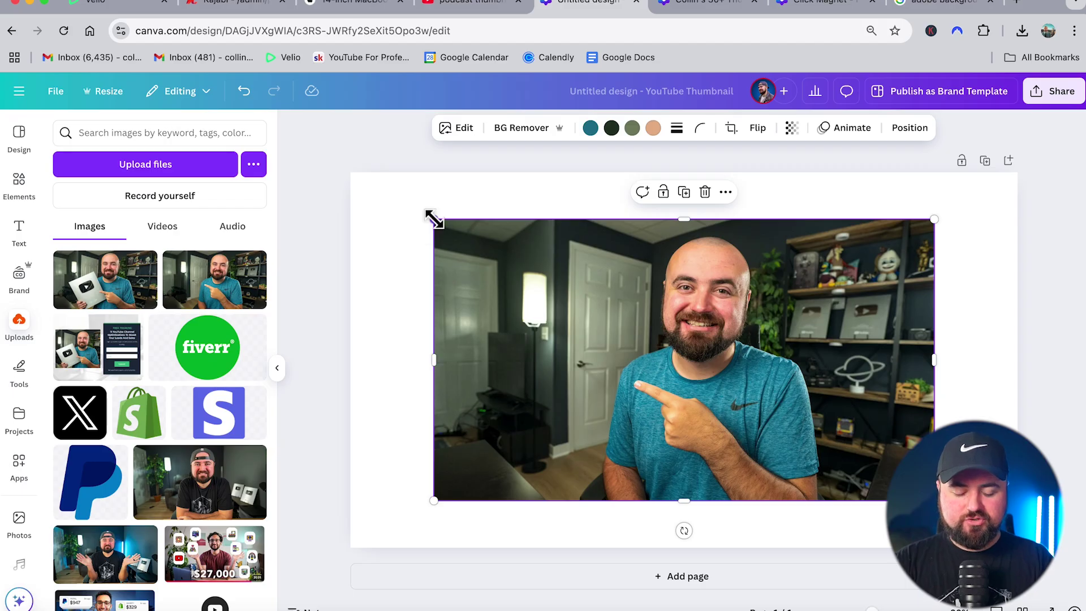
pyautogui.moveTo(434, 219); pyautogui.dragTo(286, 121)
pyautogui.moveTo(516, 298); pyautogui.dragTo(650, 416)
pyautogui.moveTo(424, 250); pyautogui.dragTo(317, 170)
pyautogui.moveTo(364, 202); pyautogui.dragTo(632, 310)
pyautogui.moveTo(419, 202); pyautogui.dragTo(335, 148)
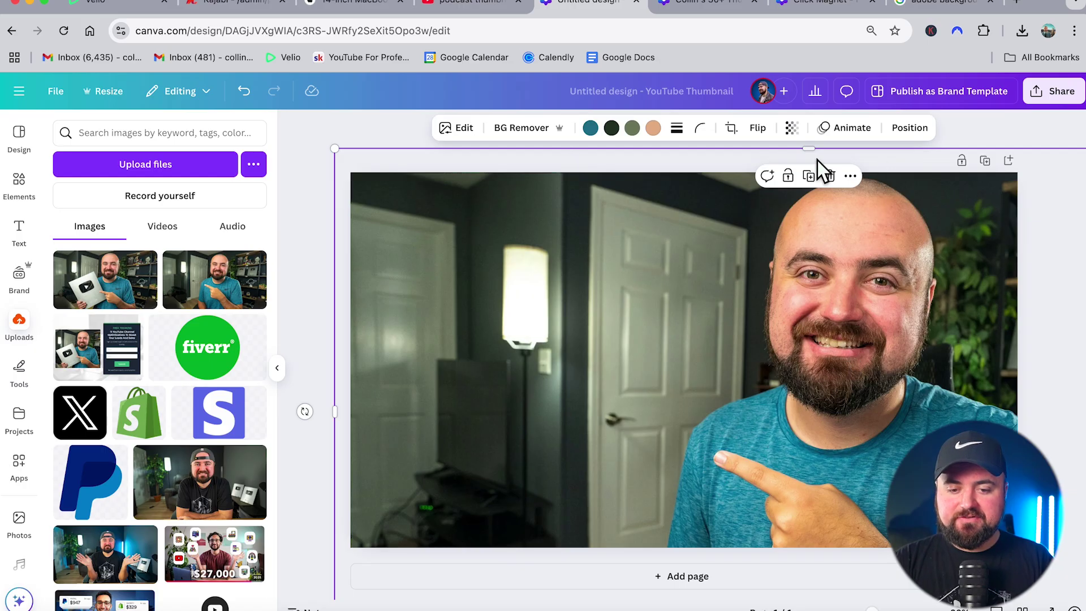
pyautogui.click(405, 135)
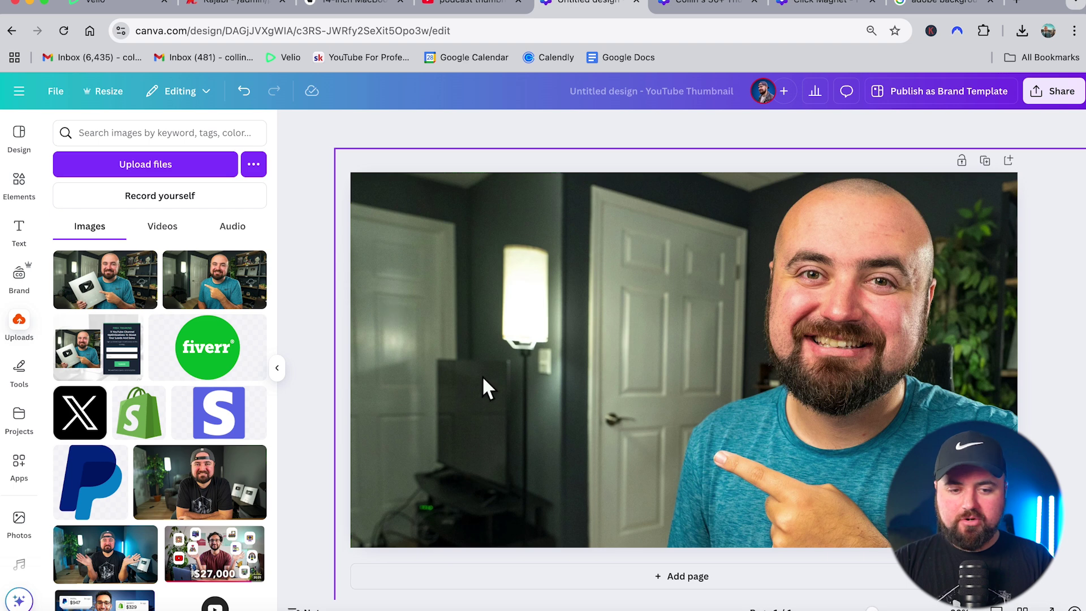
# Step: Try brightness and contrast adjustments and a saturation of 37 on the photo, and return the values to 0
pyautogui.click(727, 308)
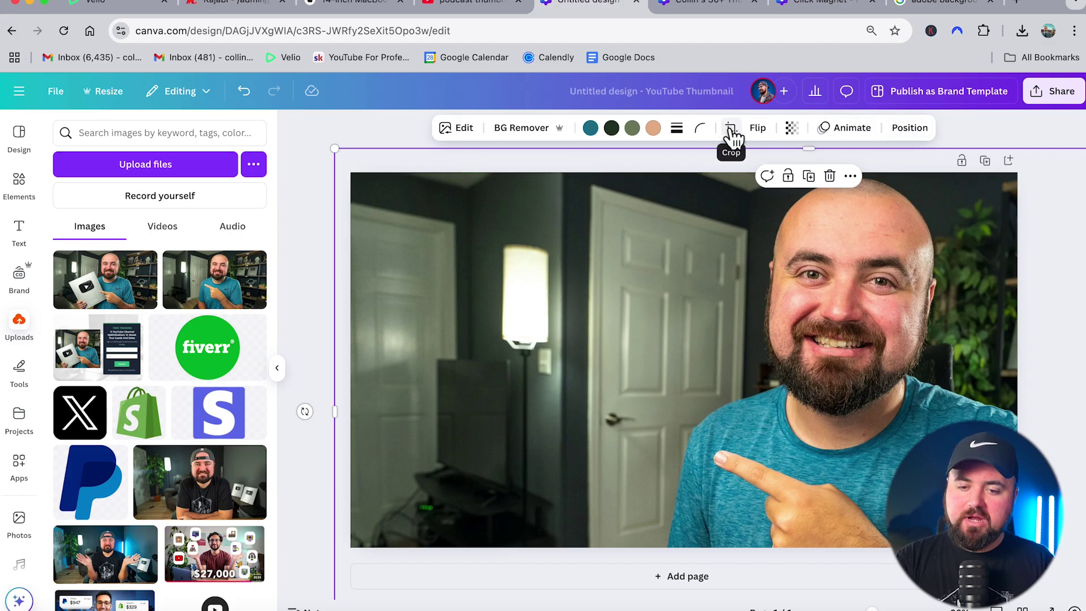
pyautogui.click(455, 131)
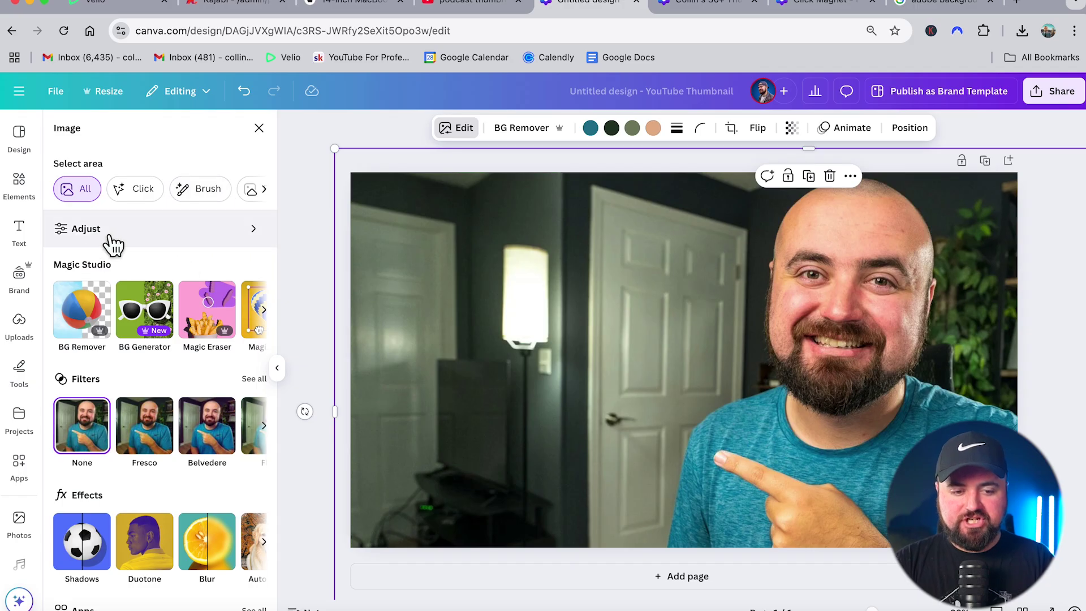
pyautogui.click(247, 235)
pyautogui.scroll(-1, 165, 373)
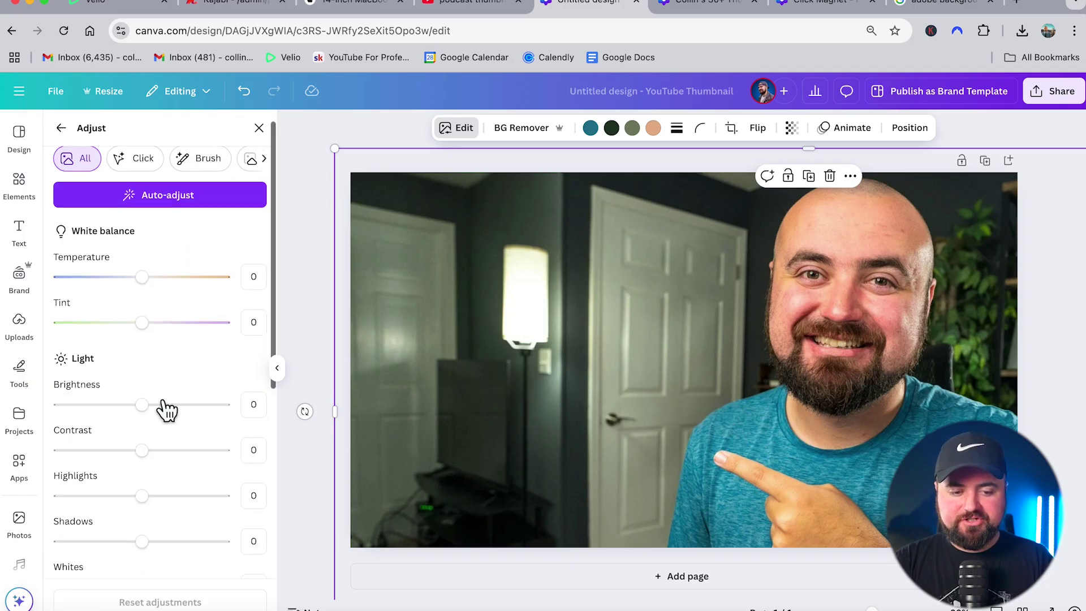
pyautogui.moveTo(145, 409)
pyautogui.mouseDown()
pyautogui.moveTo(162, 416)
pyautogui.moveTo(109, 413)
pyautogui.moveTo(138, 417)
pyautogui.mouseUp()
pyautogui.moveTo(141, 465); pyautogui.dragTo(175, 467)
pyautogui.scroll(-5, 138, 466)
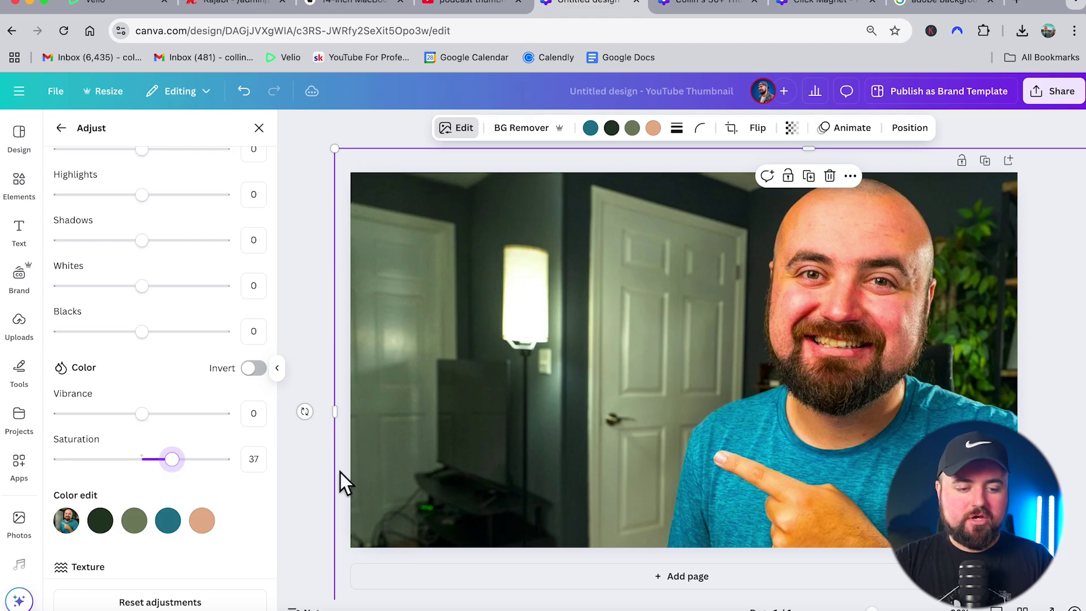
pyautogui.moveTo(170, 458); pyautogui.dragTo(142, 460)
pyautogui.scroll(6, 189, 262)
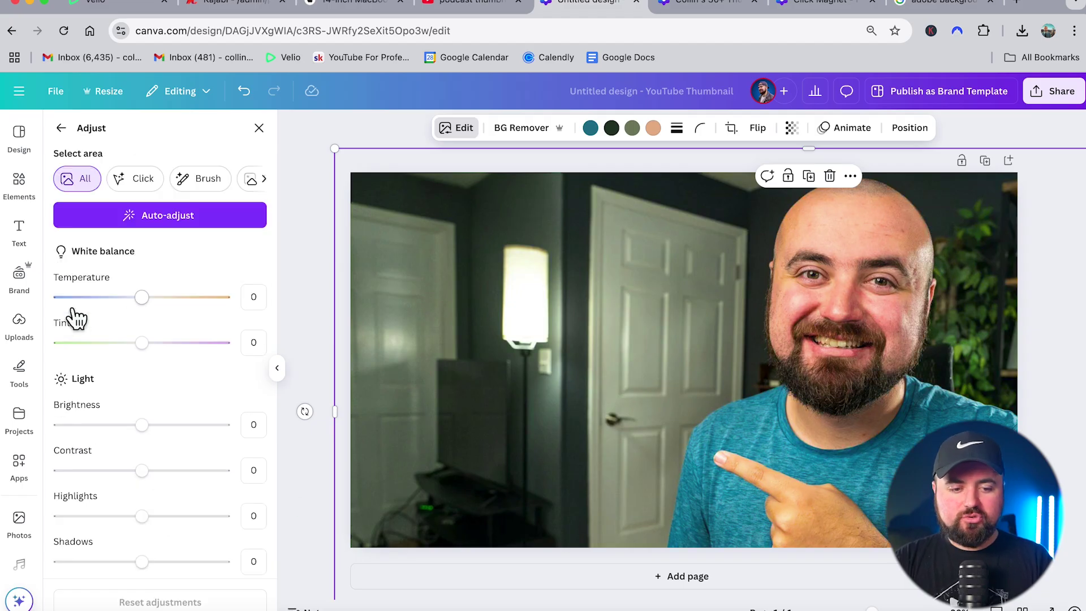
# Step: Look at Adobe Express's free image background remover page from the Google results for "adobe background remover"
pyautogui.click(260, 128)
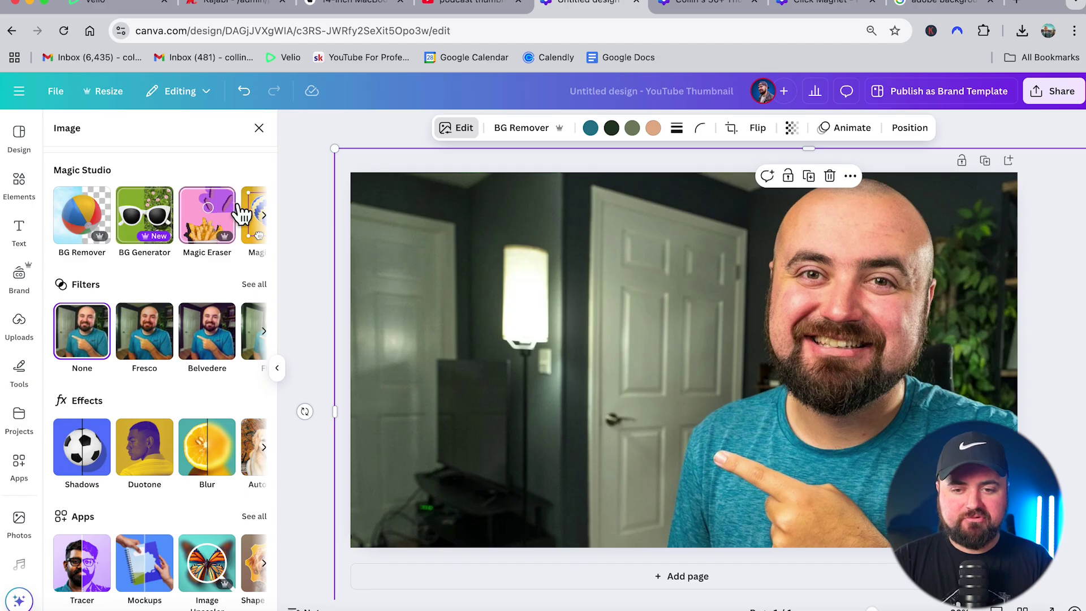
pyautogui.click(925, 5)
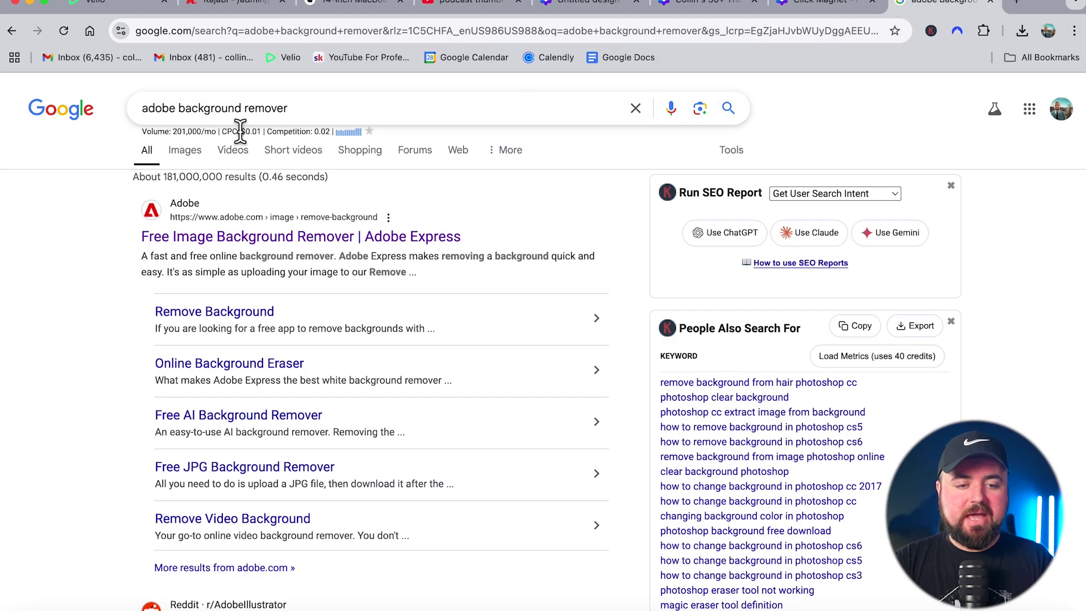
pyautogui.click(317, 108)
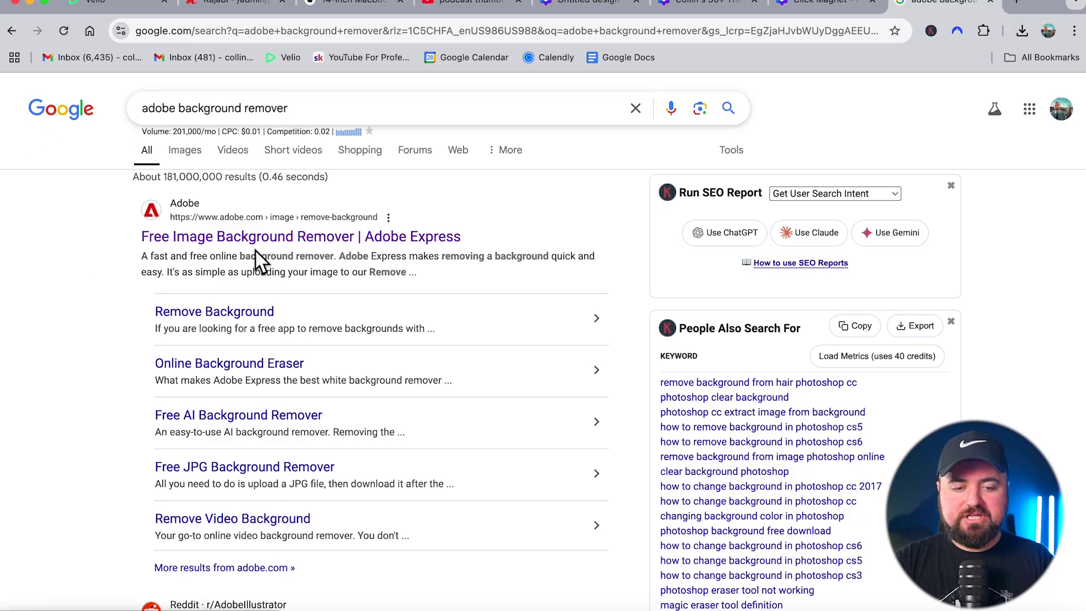
pyautogui.click(338, 240)
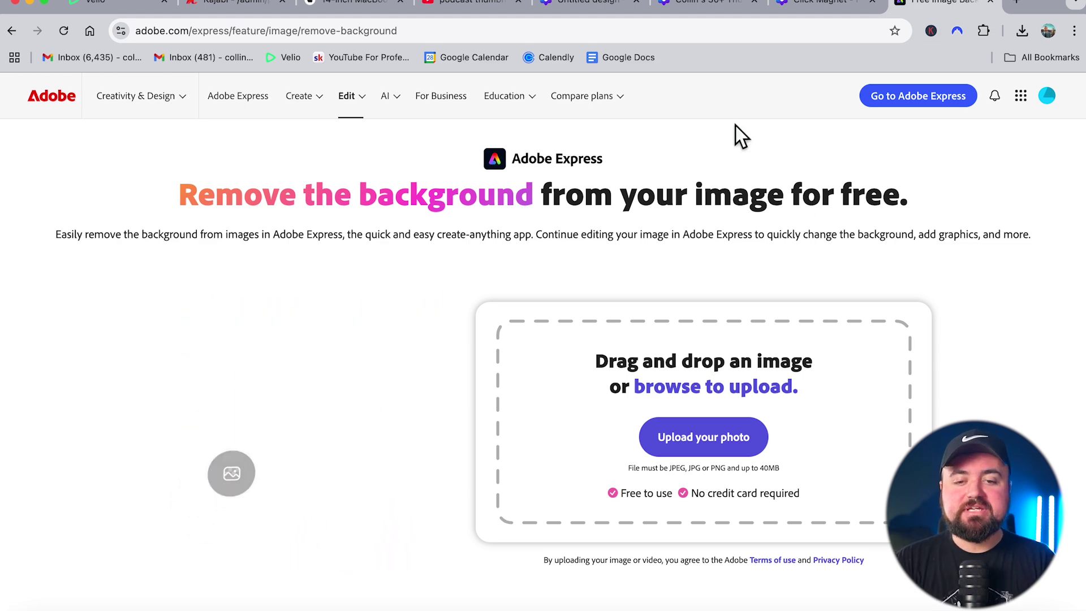
# Step: Switch back to the Canva thumbnail design and remove the background from the photo of the pointing man
pyautogui.click(589, 3)
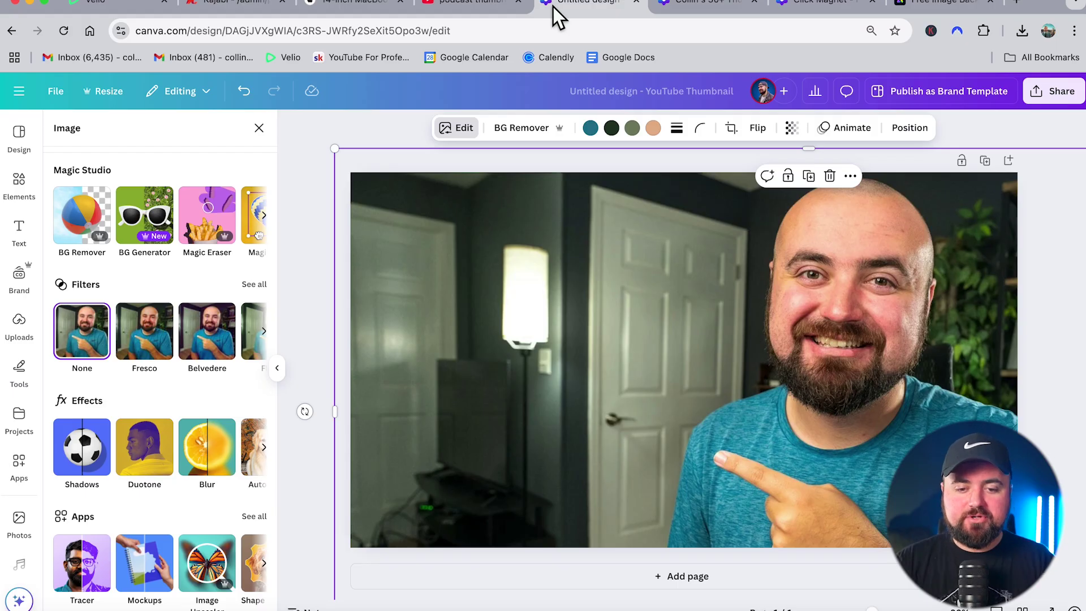
pyautogui.click(521, 130)
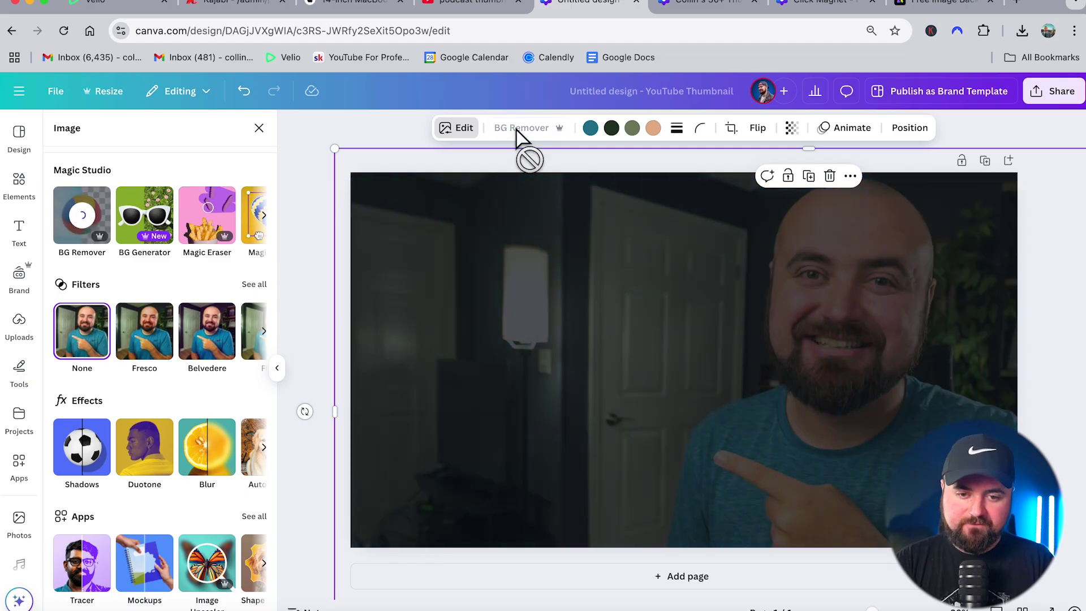
pyautogui.click(543, 419)
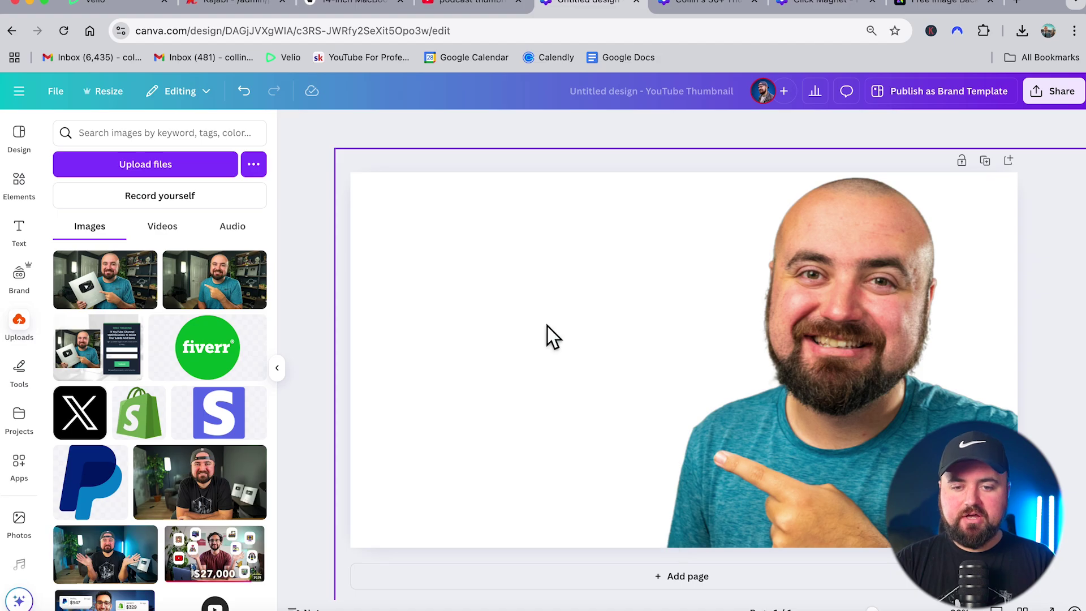
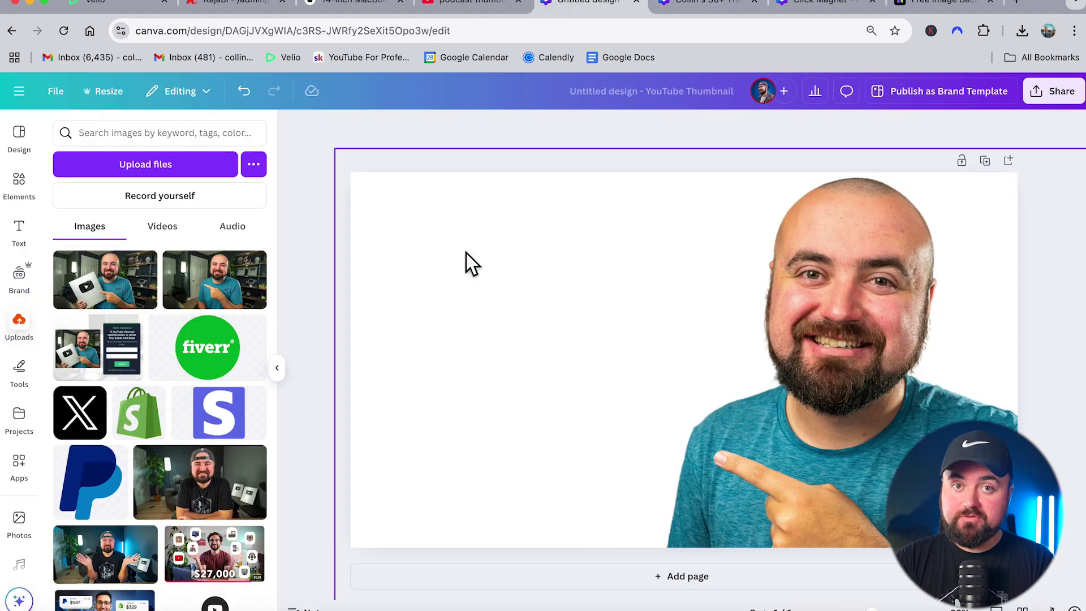
# Step: Paste the copied purple gradient image over the whole page and send it backward behind the cutout man
pyautogui.press('super+v')
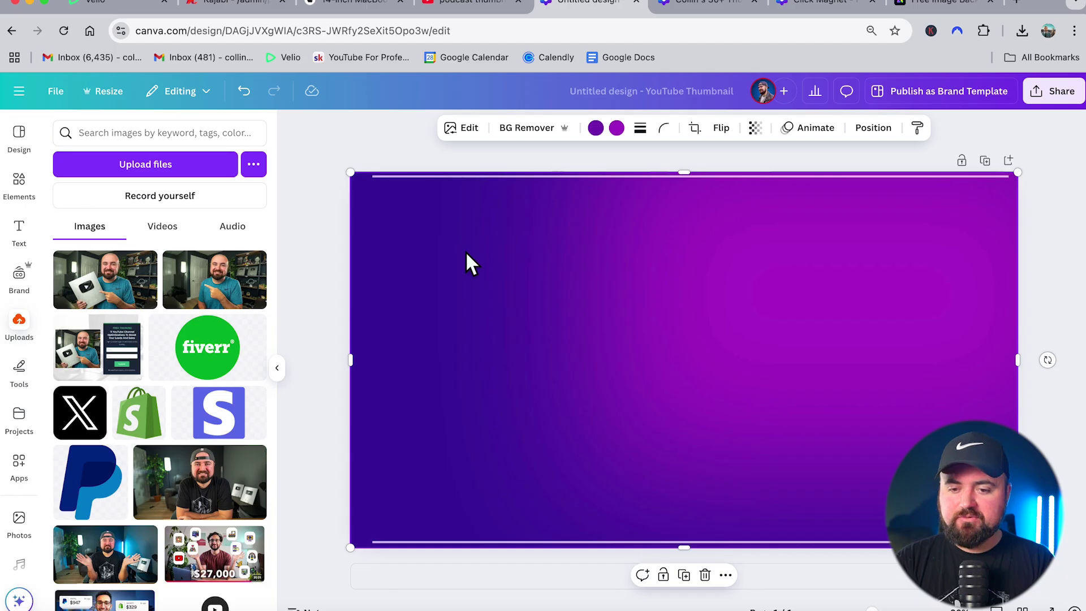
pyautogui.click(872, 130)
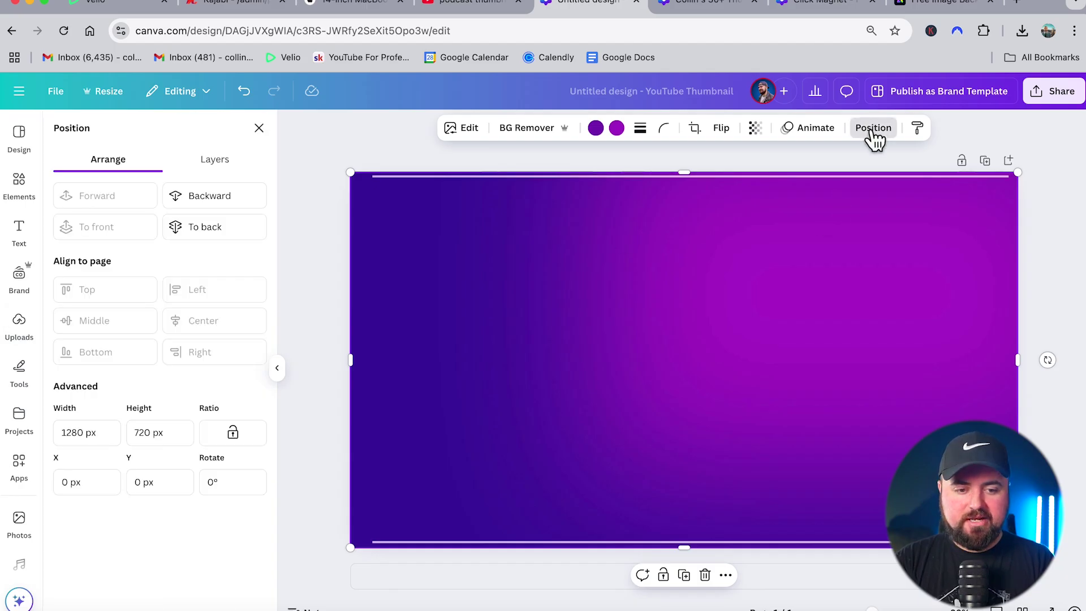
pyautogui.click(237, 198)
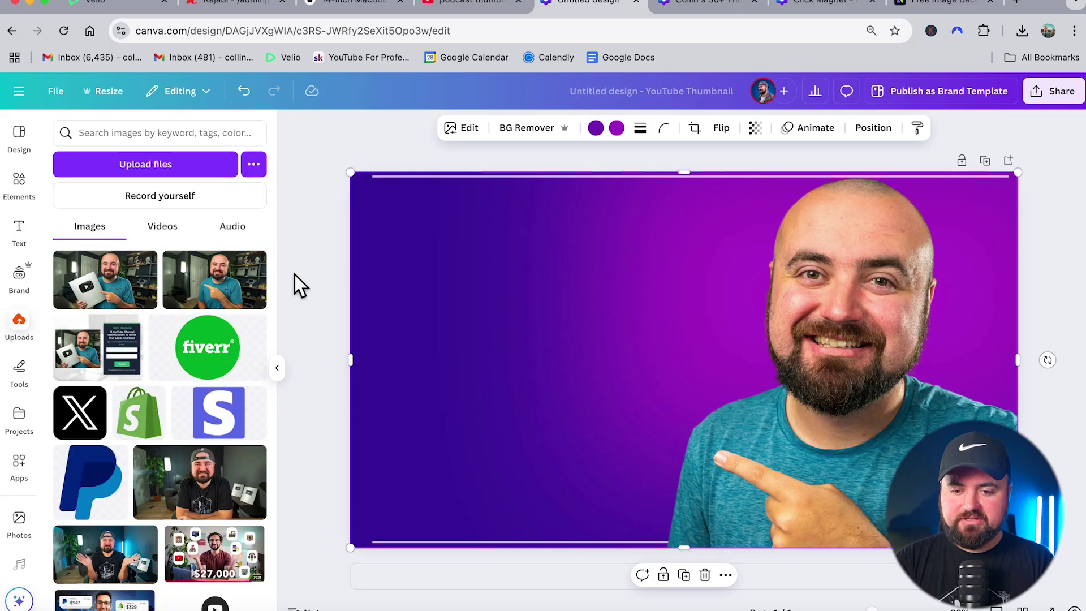
pyautogui.click(295, 275)
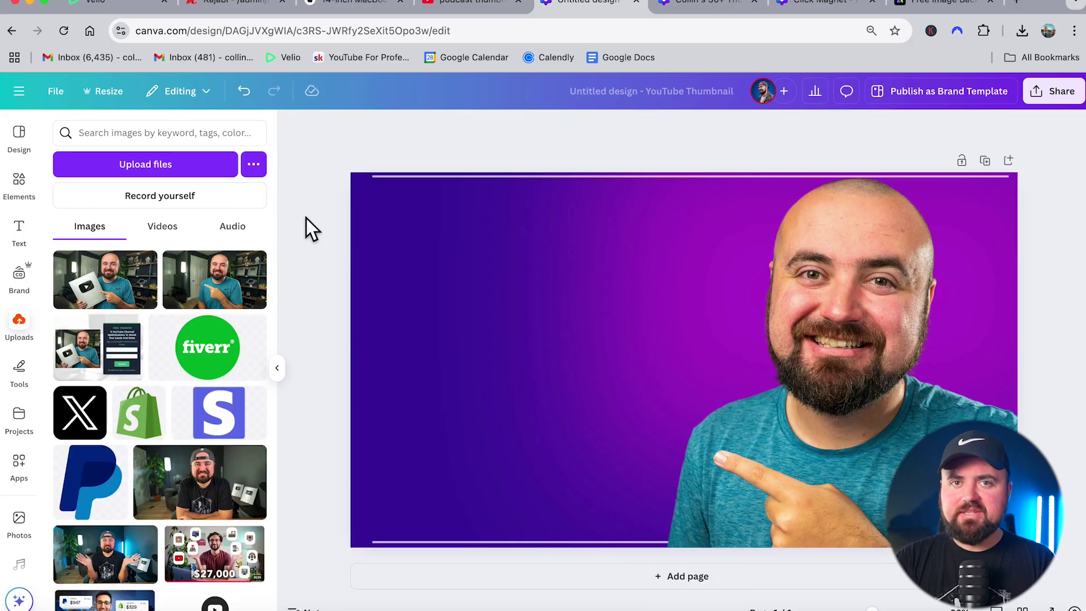
# Step: Crop the empty area to the left of the cutout man and apply a Drop shadow to him
pyautogui.click(798, 373)
pyautogui.moveTo(335, 412); pyautogui.dragTo(656, 422)
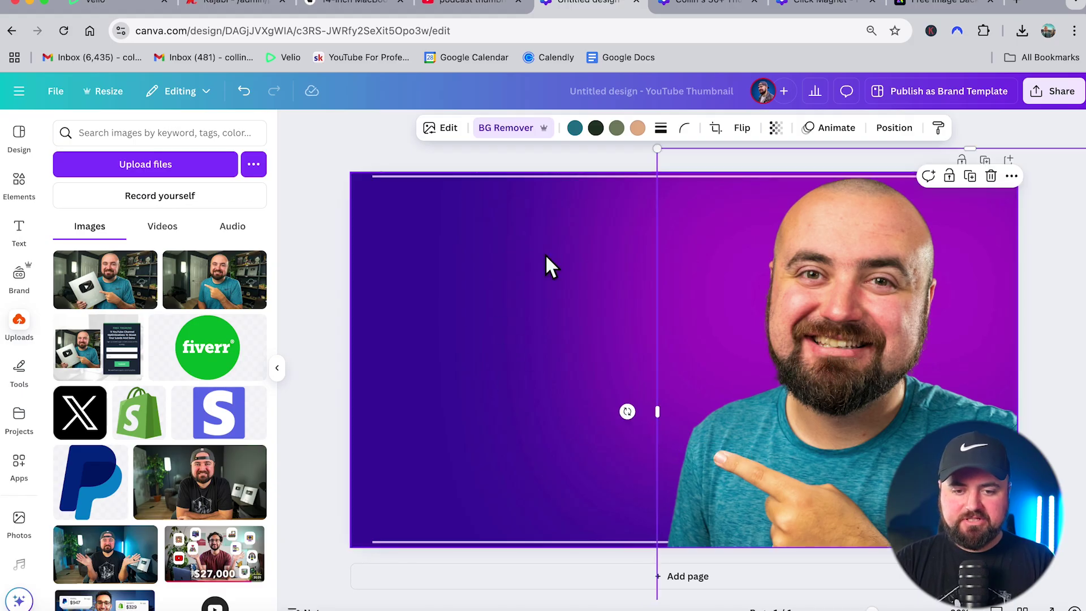
pyautogui.click(436, 130)
pyautogui.scroll(-1, 152, 472)
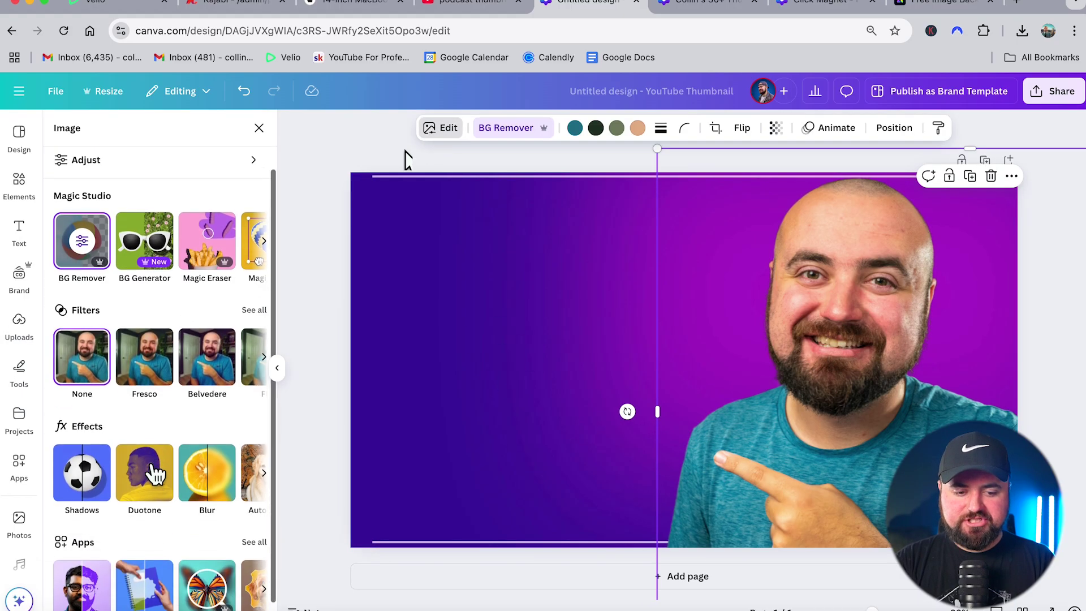
pyautogui.click(82, 476)
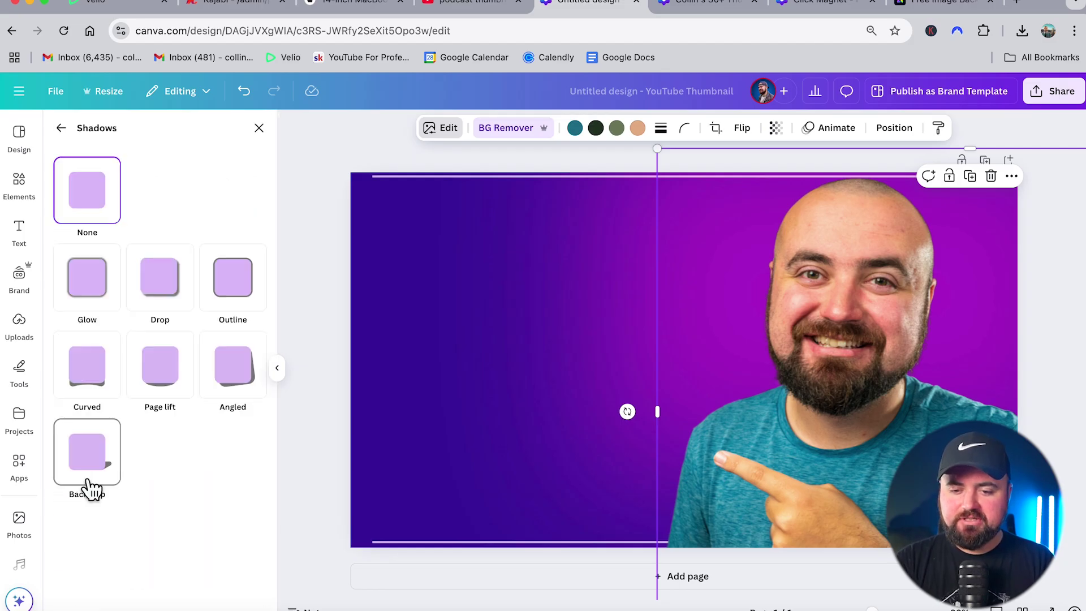
pyautogui.click(157, 300)
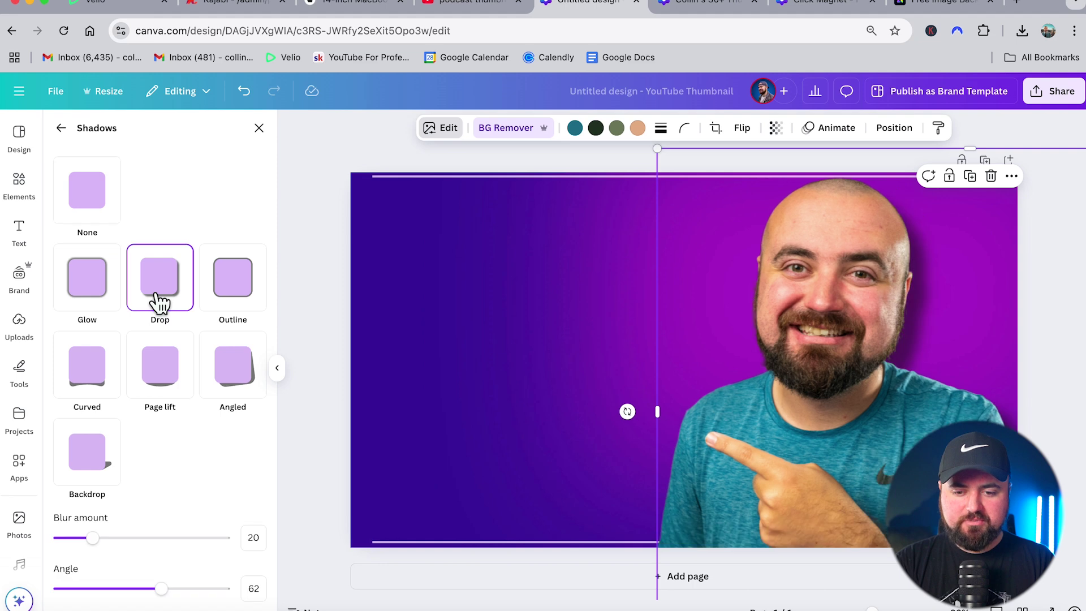
# Step: Set the cutout's drop shadow to blur 39, angle 60, distance 14 and intensity 96
pyautogui.scroll(-2, 116, 443)
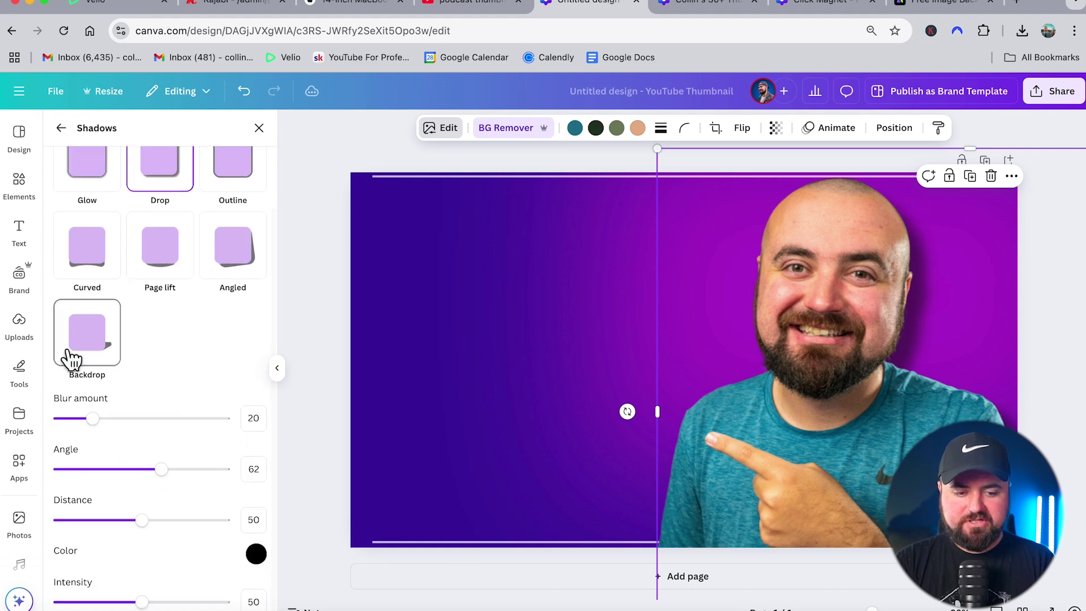
pyautogui.moveTo(162, 469)
pyautogui.mouseDown()
pyautogui.moveTo(128, 474)
pyautogui.moveTo(157, 478)
pyautogui.mouseUp()
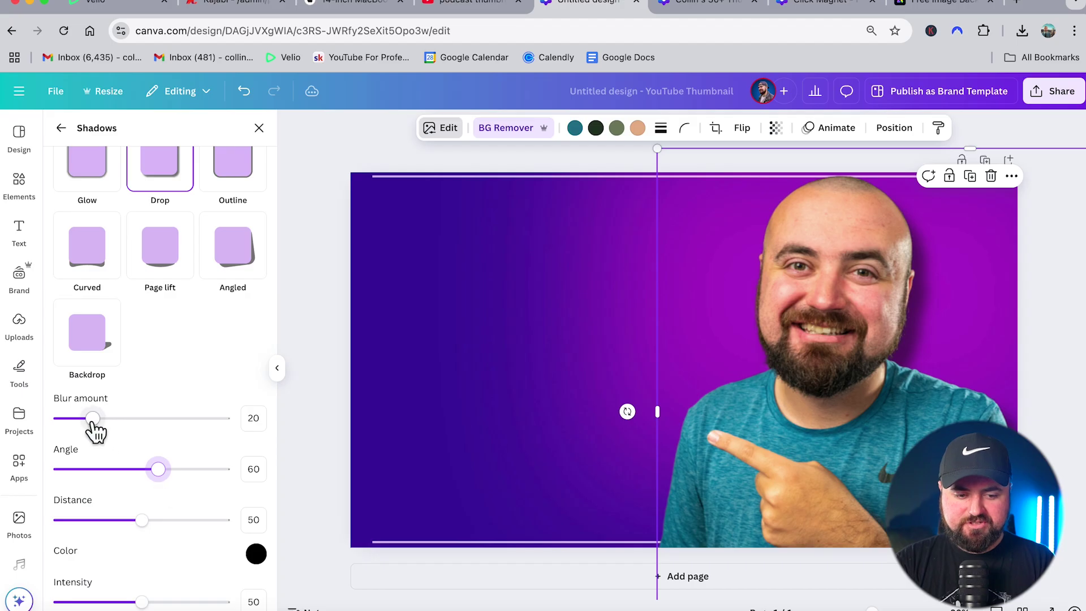
pyautogui.moveTo(141, 520); pyautogui.dragTo(82, 523)
pyautogui.moveTo(91, 421); pyautogui.dragTo(83, 523)
pyautogui.moveTo(142, 602); pyautogui.dragTo(217, 603)
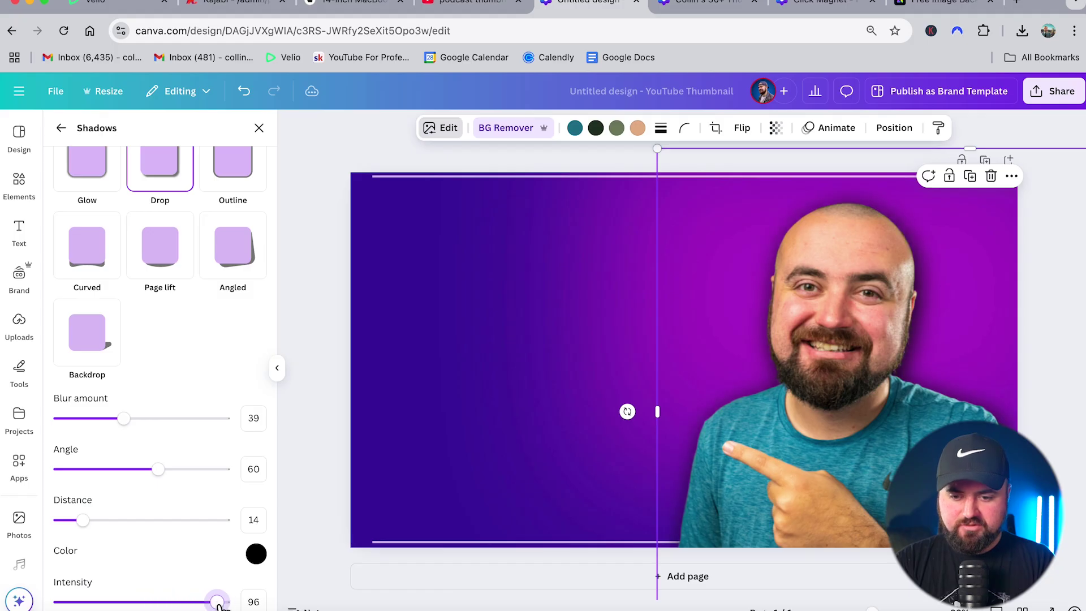
pyautogui.click(259, 128)
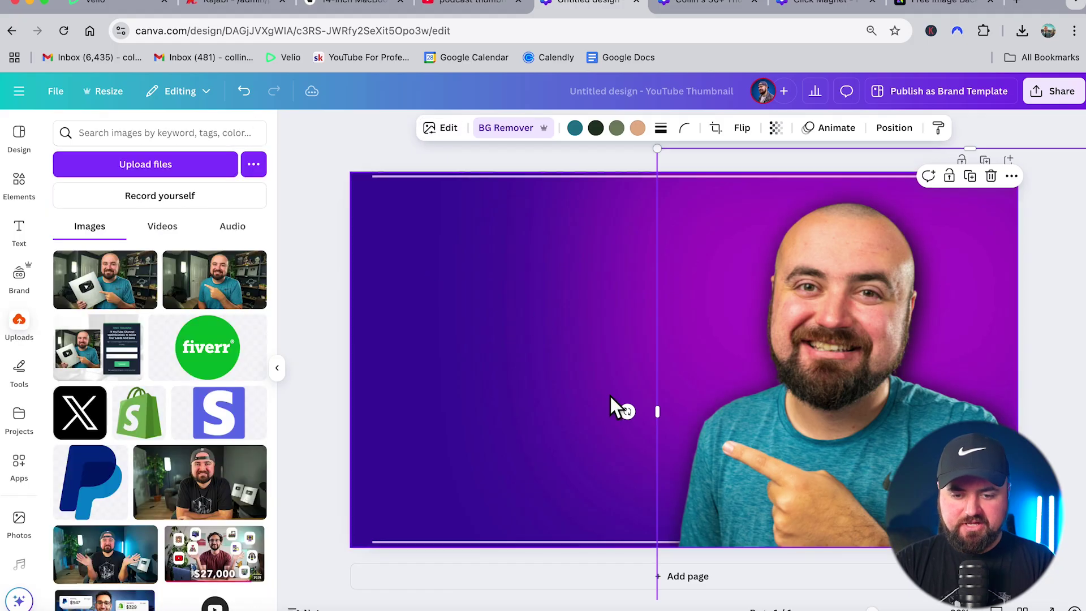
# Step: Enlarge the cutout man and shift him slightly so he fills the right part of the page
pyautogui.moveTo(661, 148); pyautogui.dragTo(596, 150)
pyautogui.moveTo(881, 421)
pyautogui.mouseDown()
pyautogui.moveTo(901, 407)
pyautogui.moveTo(887, 403)
pyautogui.mouseUp()
pyautogui.click(319, 259)
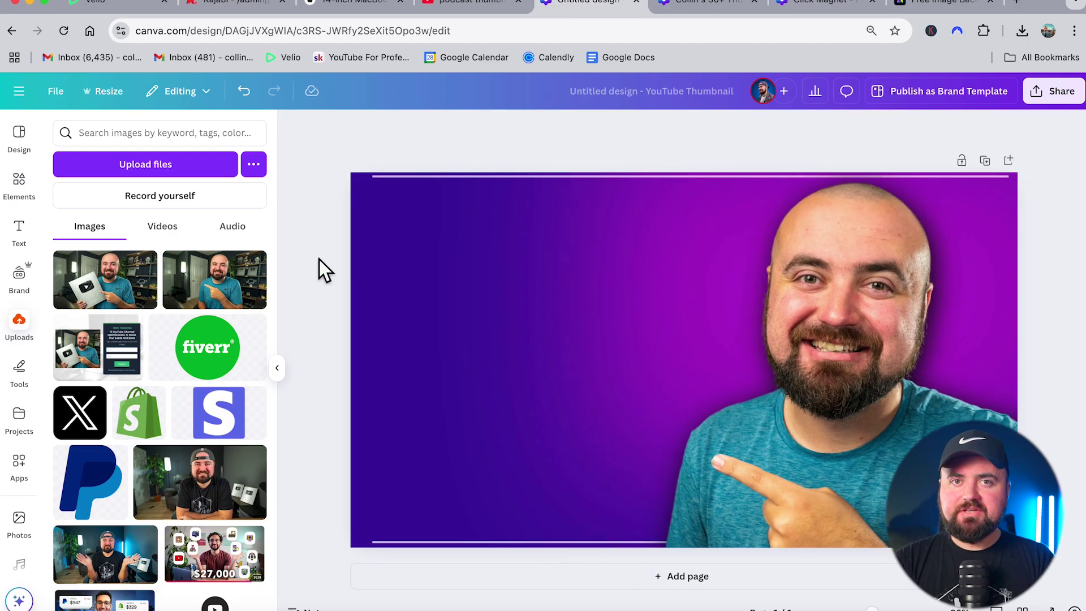
# Step: Add a heading, place it in the page's upper left area and color its text white
pyautogui.click(19, 237)
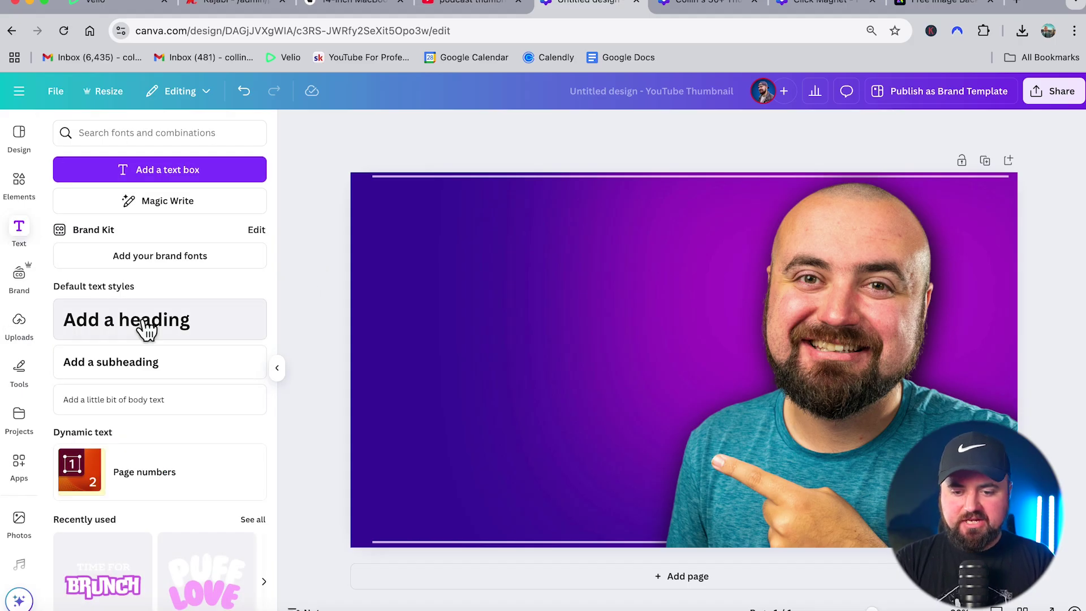
pyautogui.click(145, 328)
pyautogui.moveTo(627, 367); pyautogui.dragTo(487, 277)
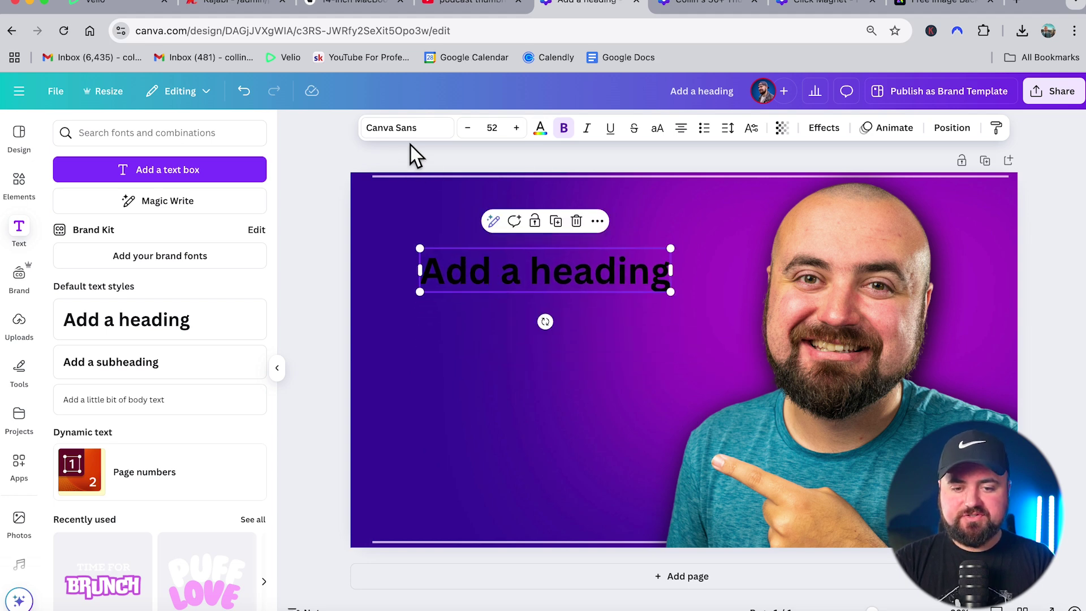
pyautogui.click(541, 135)
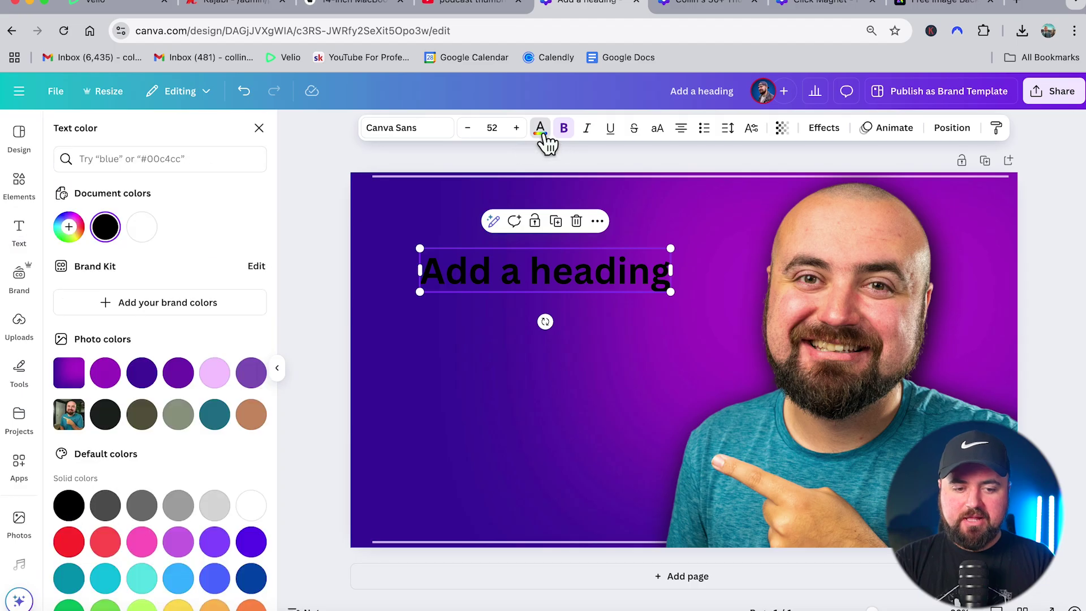
pyautogui.click(149, 229)
pyautogui.click(446, 301)
pyautogui.click(474, 286)
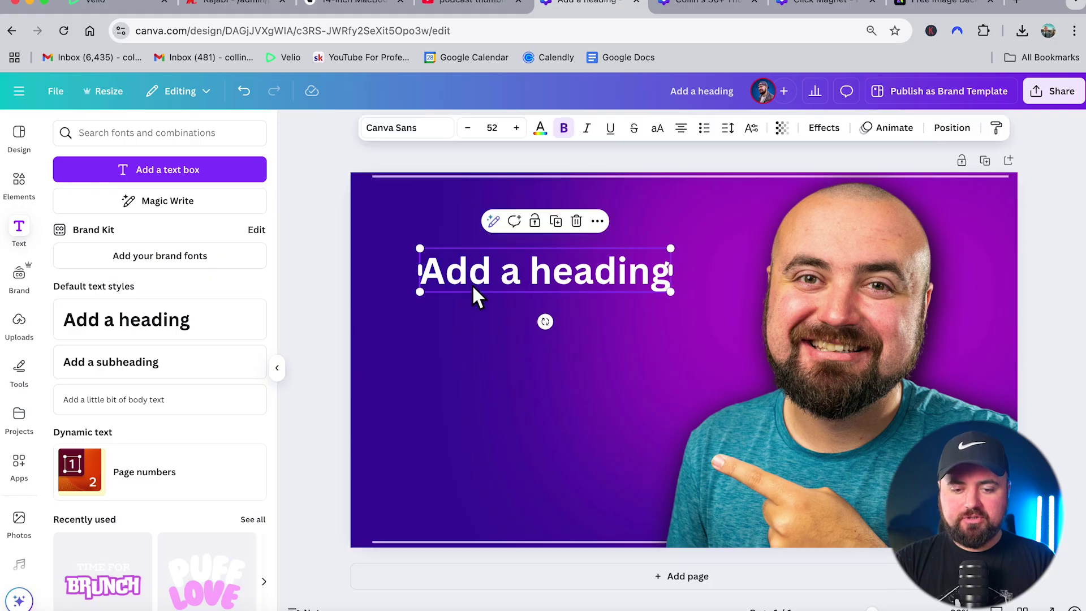
# Step: Set the heading's font to Poppins Bold and replace its text with THUMBNAIL
pyautogui.click(399, 135)
pyautogui.scroll(-5, 160, 347)
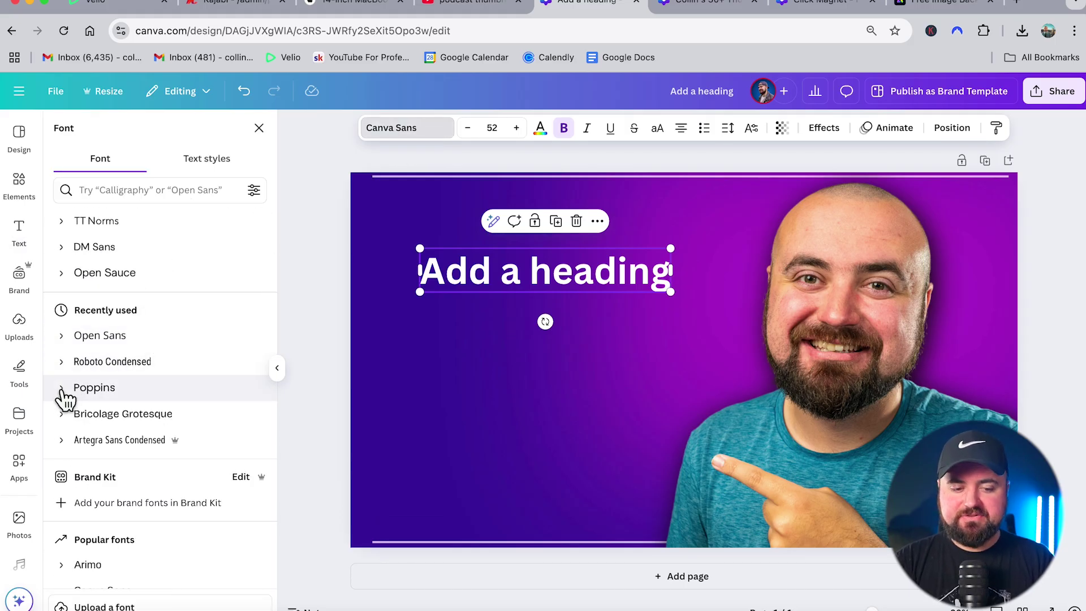
pyautogui.click(61, 390)
pyautogui.scroll(-1, 131, 492)
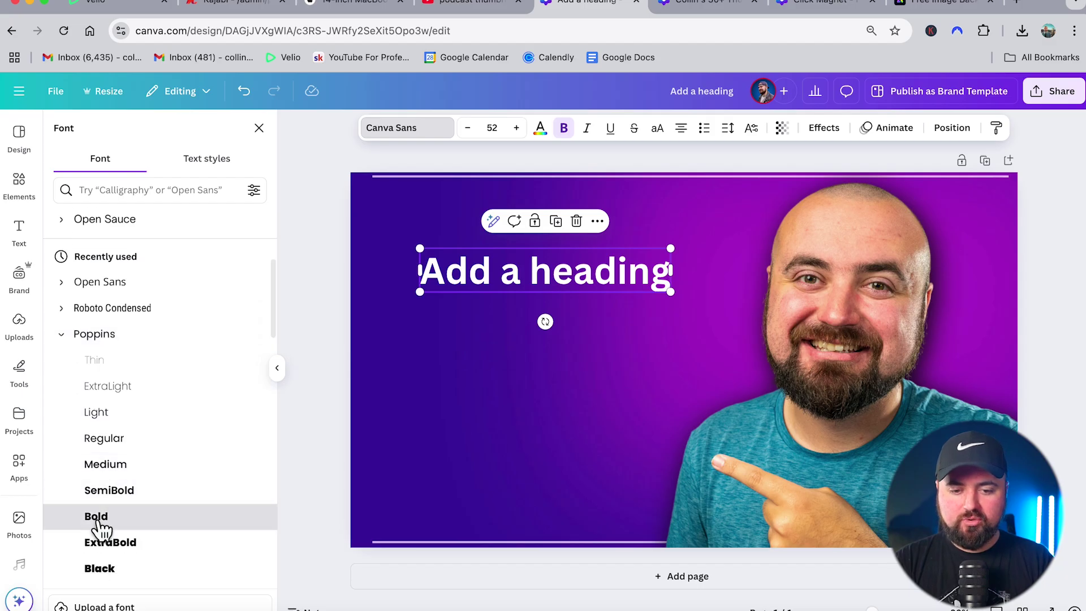
pyautogui.click(97, 519)
pyautogui.doubleClick(616, 274)
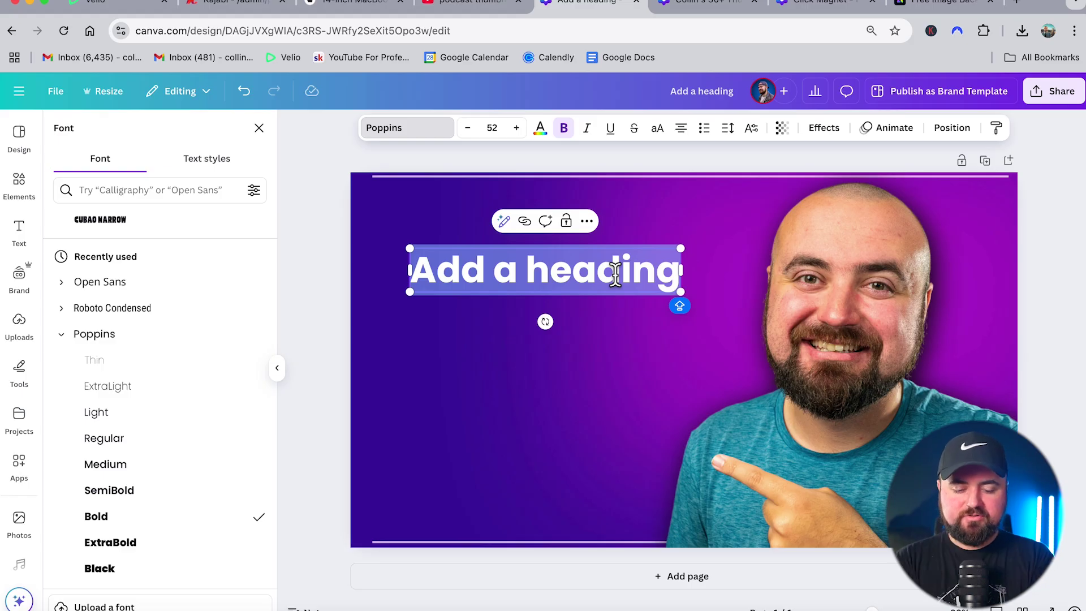
pyautogui.write('THUMBNAIL')
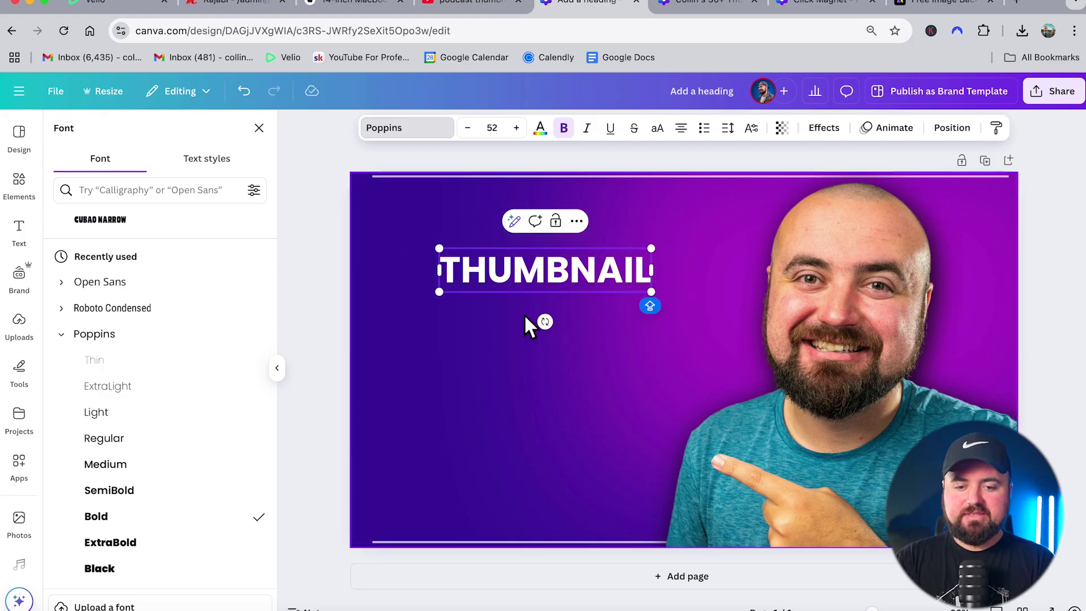
pyautogui.click(501, 326)
# Step: Duplicate the THUMBNAIL heading, place the copy directly below it and change its text to TUTORIAL
pyautogui.click(522, 276)
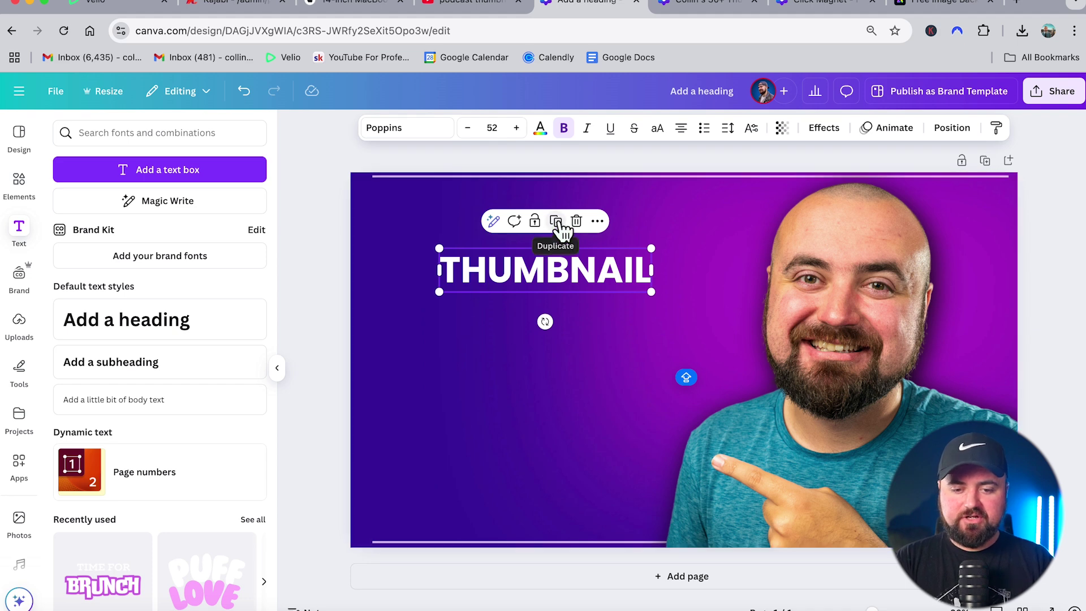
pyautogui.click(557, 222)
pyautogui.moveTo(533, 283); pyautogui.dragTo(530, 317)
pyautogui.doubleClick(577, 315)
pyautogui.write('T')
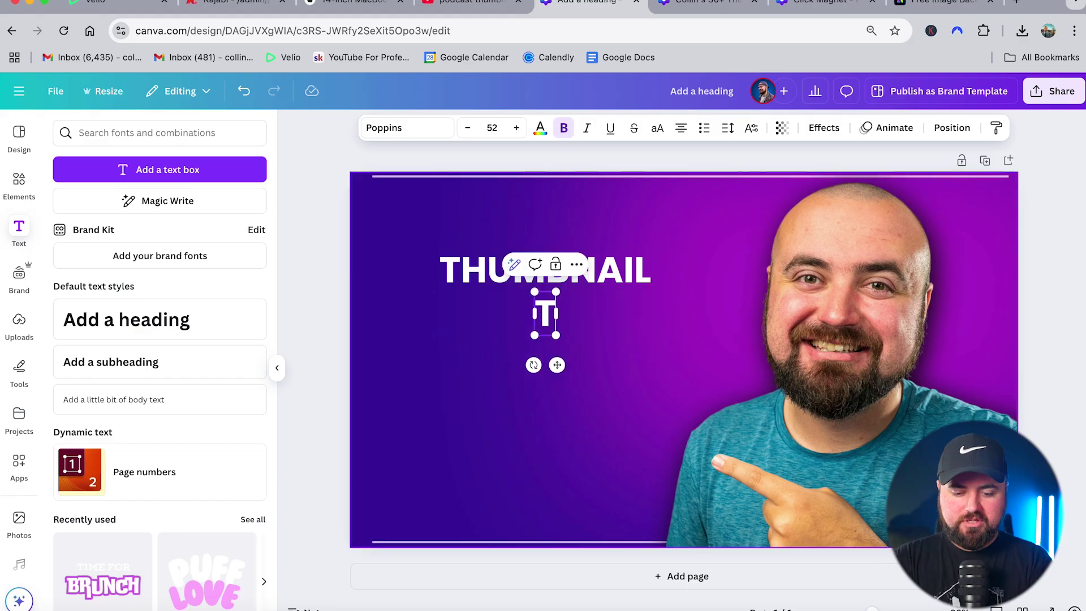
pyautogui.write('UTORIAL')
# Step: Enlarge TUTORIAL to size 84 and THUMBNAIL to size 83, stacking them closely to the left of the man
pyautogui.moveTo(454, 336); pyautogui.dragTo(364, 431)
pyautogui.moveTo(456, 315); pyautogui.dragTo(495, 398)
pyautogui.click(443, 286)
pyautogui.moveTo(436, 290); pyautogui.dragTo(317, 314)
pyautogui.moveTo(405, 288); pyautogui.dragTo(456, 357)
pyautogui.click(504, 396)
# Step: Apply the Lift effect at intensity 100 to both the THUMBNAIL and TUTORIAL text lines
pyautogui.click(440, 343)
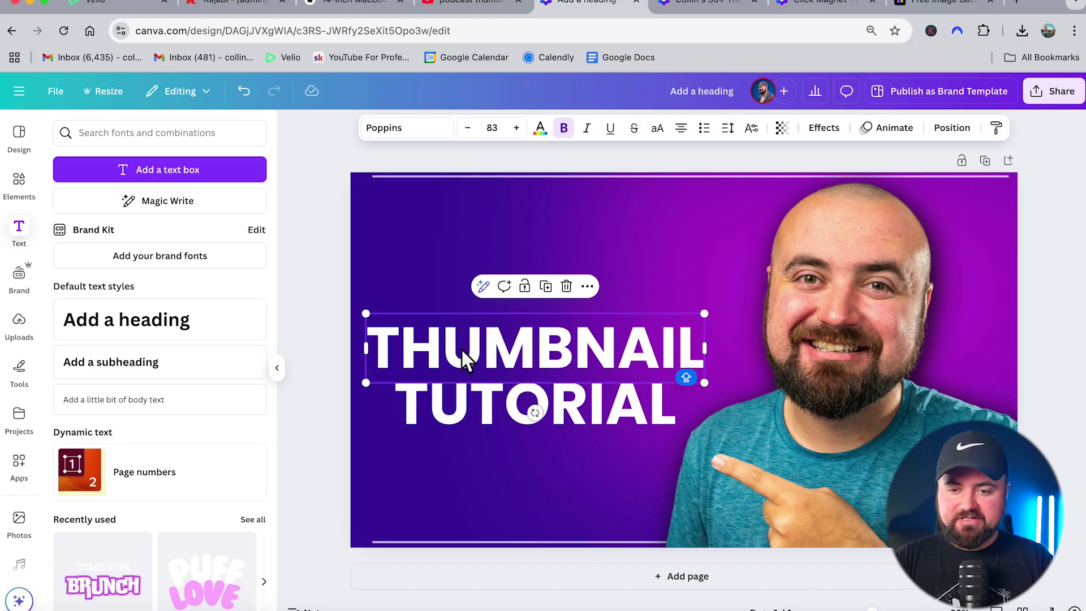
pyautogui.click(829, 132)
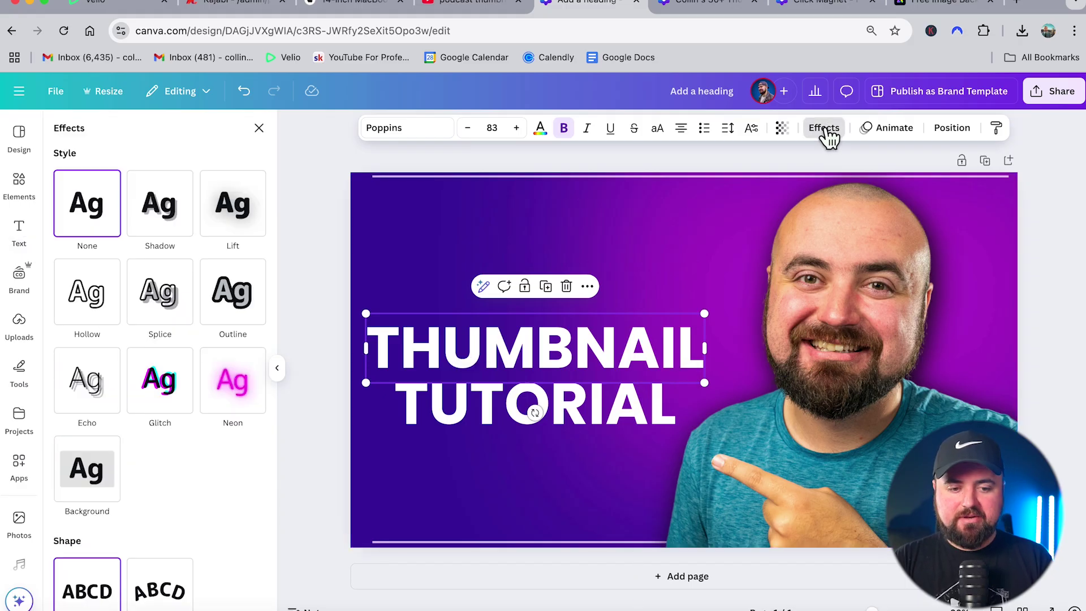
pyautogui.click(233, 209)
pyautogui.moveTo(117, 294); pyautogui.dragTo(220, 308)
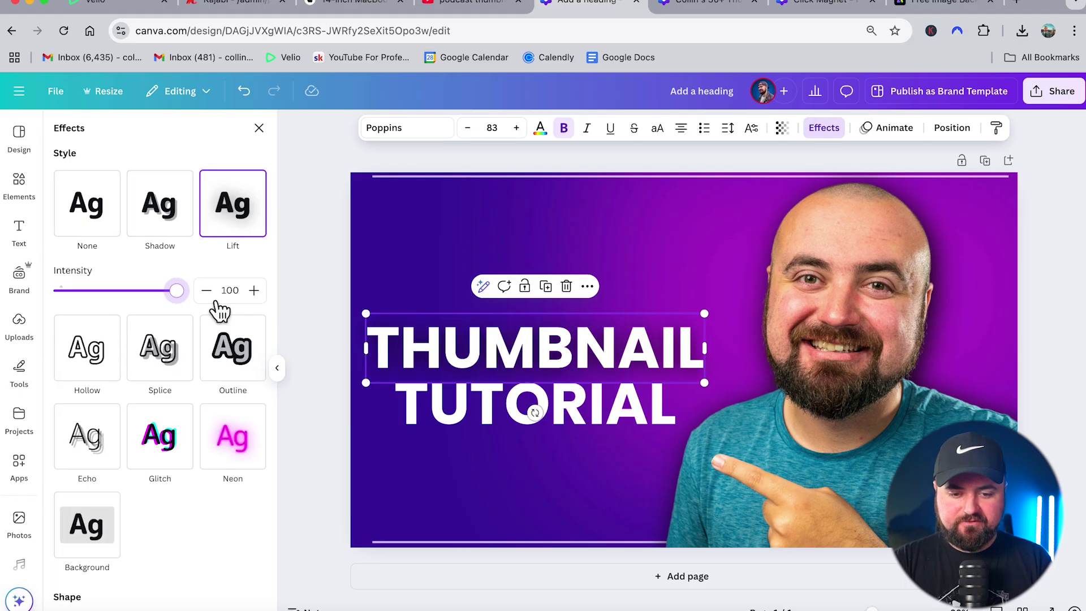
pyautogui.click(440, 417)
pyautogui.click(226, 202)
pyautogui.moveTo(135, 300); pyautogui.dragTo(273, 308)
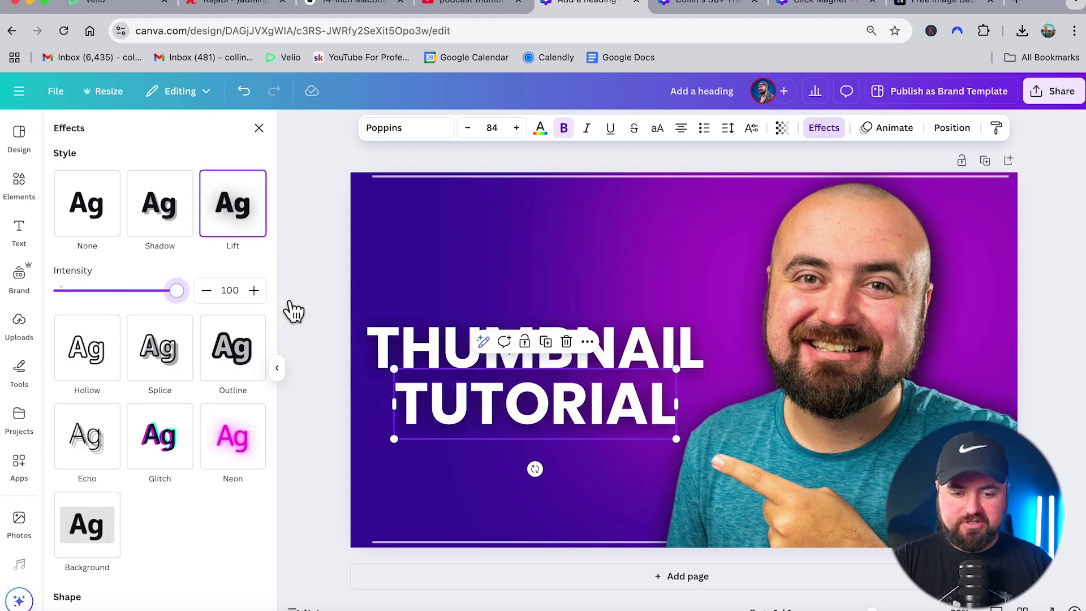
# Step: Search the elements library for THUMBNAIL and list all of the matching graphics
pyautogui.click(391, 453)
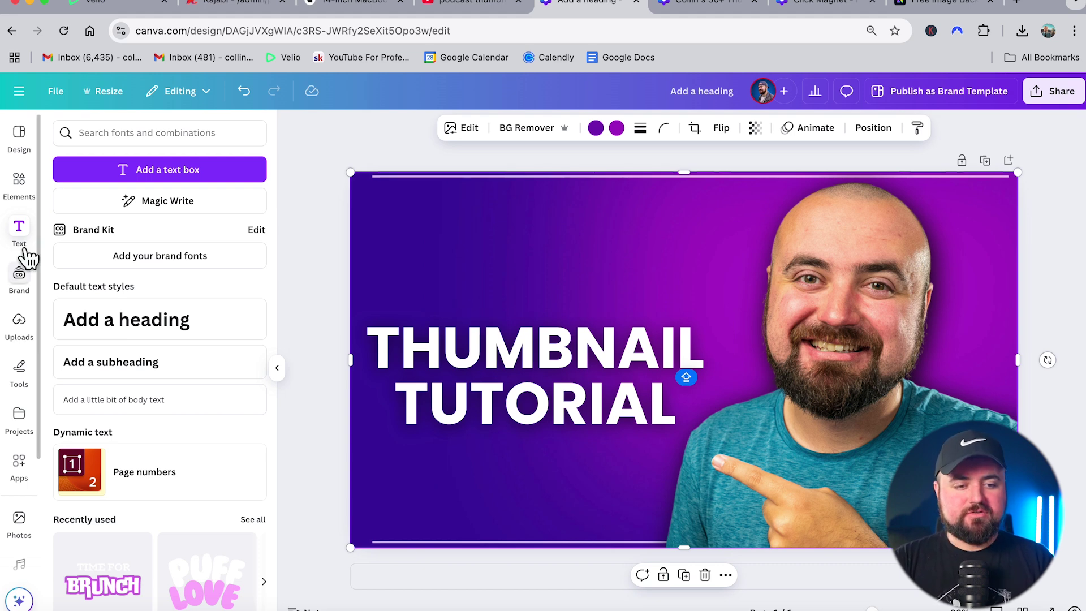
pyautogui.click(20, 186)
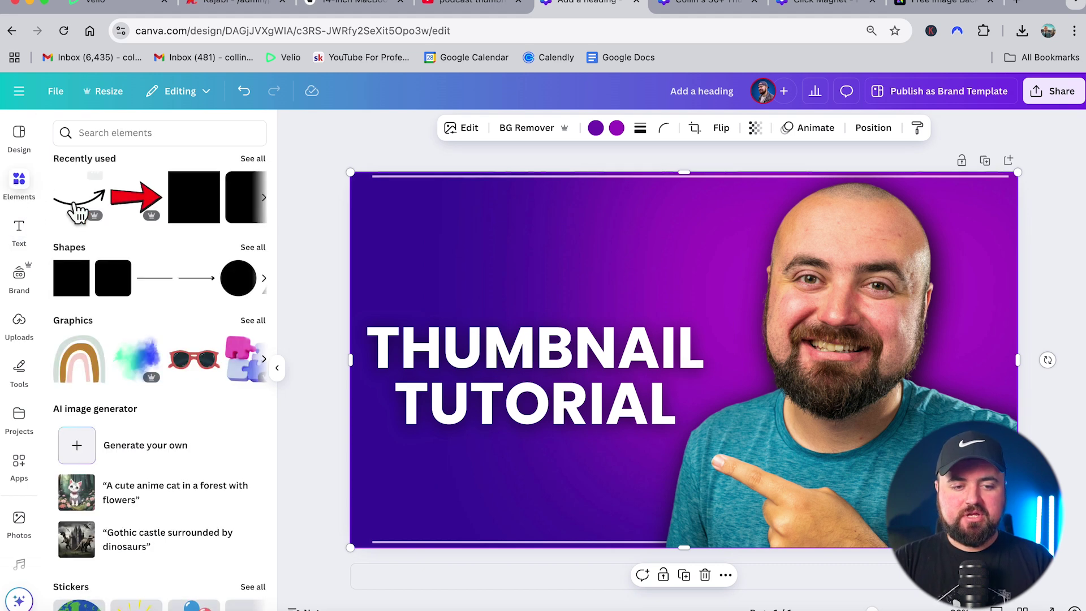
pyautogui.click(135, 134)
pyautogui.write('THUMBNAI')
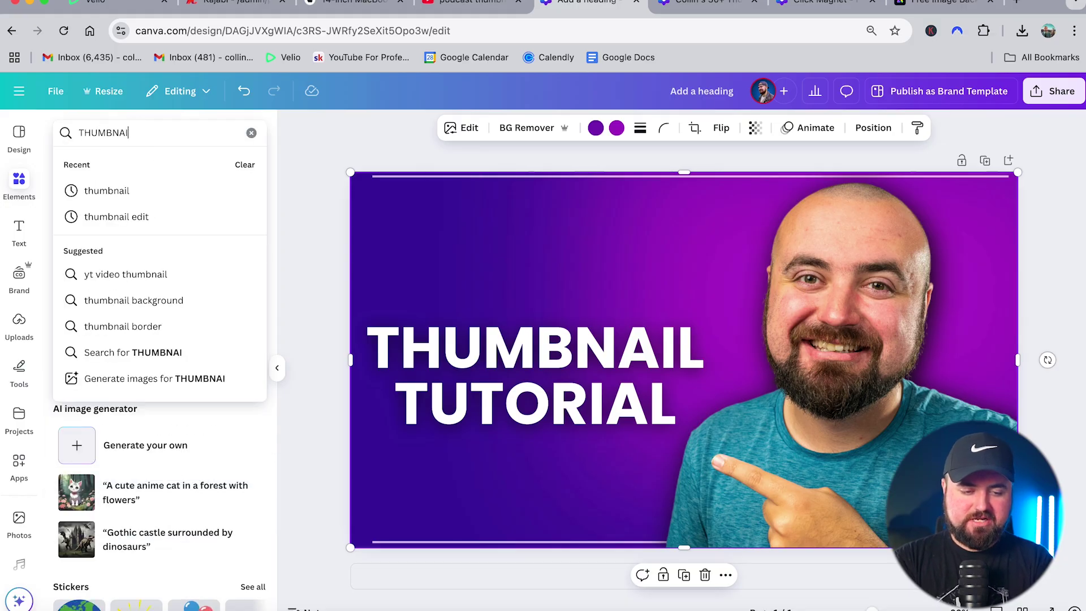
pyautogui.press('Return')
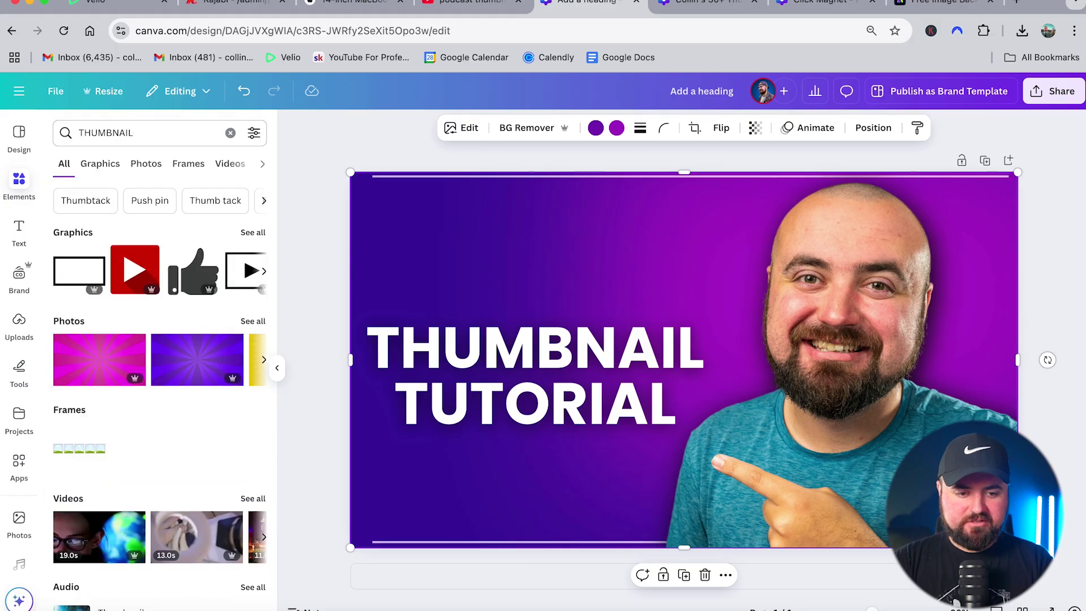
pyautogui.click(252, 233)
# Step: Insert the rounded picture icon with green mountains and a cyan sky, placing it above the THUMBNAIL title line
pyautogui.scroll(-6, 235, 340)
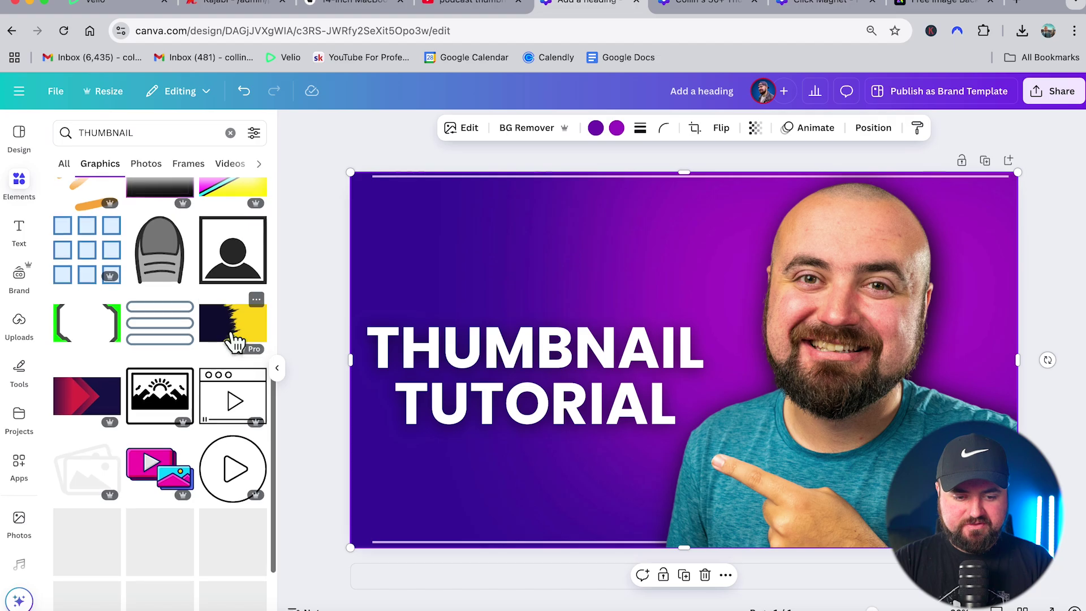
pyautogui.scroll(-10, 235, 340)
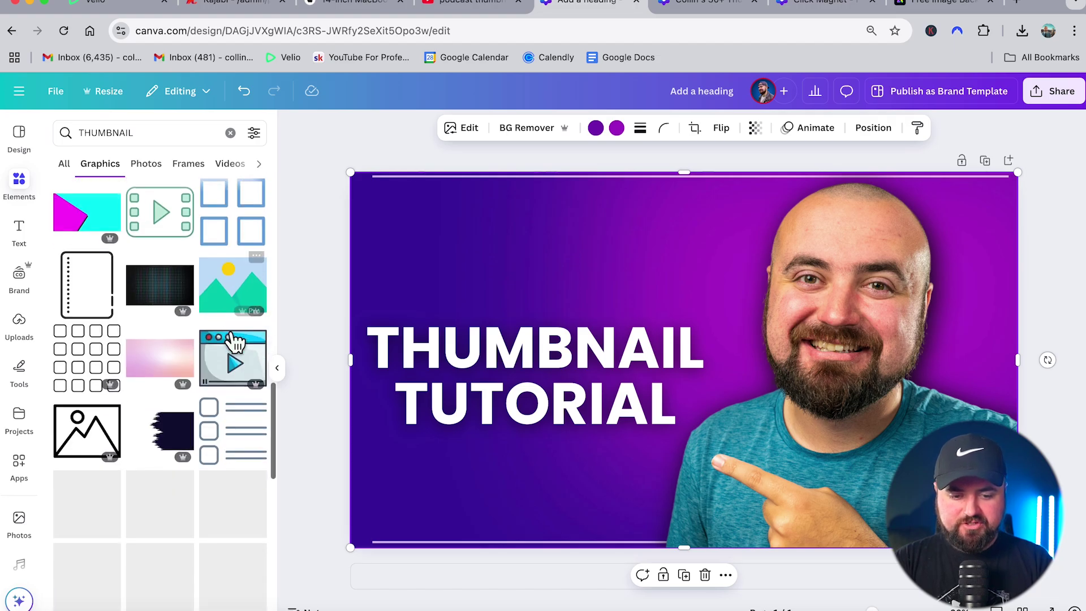
pyautogui.click(235, 341)
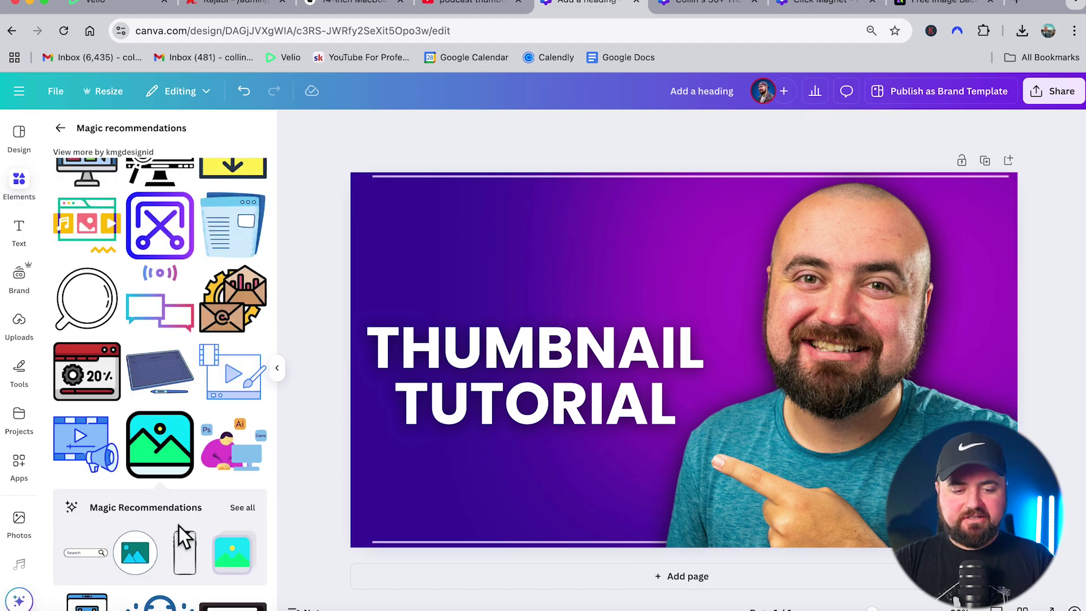
pyautogui.click(165, 459)
pyautogui.moveTo(720, 395); pyautogui.dragTo(582, 309)
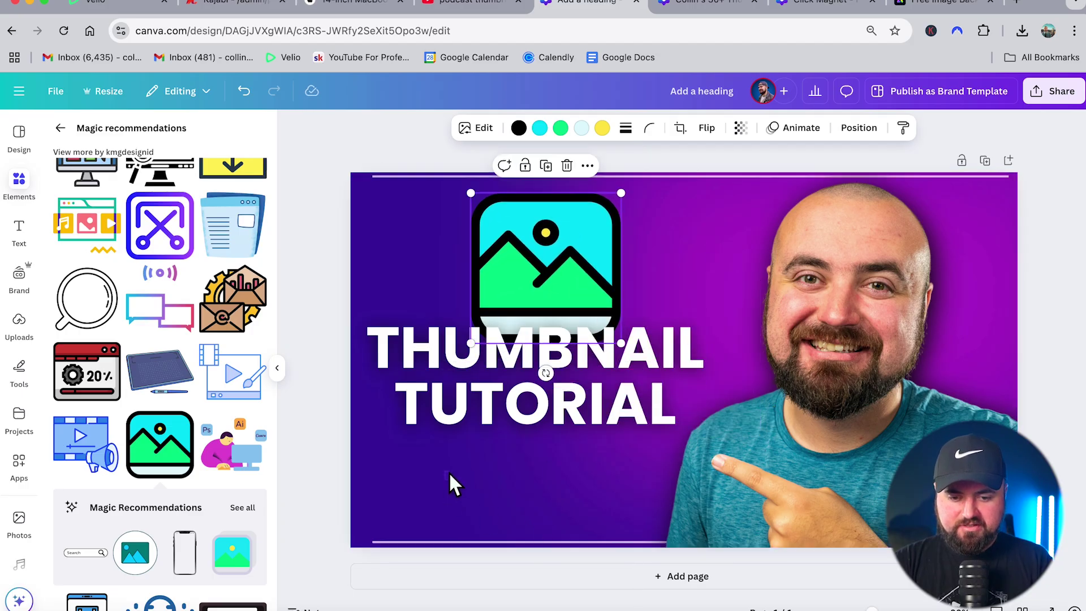
# Step: Move the THUMBNAIL and TUTORIAL lines down and fit the slightly smaller picture icon centred above them
pyautogui.click(456, 405)
pyautogui.moveTo(456, 405); pyautogui.dragTo(450, 447)
pyautogui.moveTo(420, 366); pyautogui.dragTo(419, 394)
pyautogui.click(538, 252)
pyautogui.moveTo(538, 253)
pyautogui.mouseDown()
pyautogui.moveTo(516, 242)
pyautogui.moveTo(543, 242)
pyautogui.mouseUp()
pyautogui.click(345, 447)
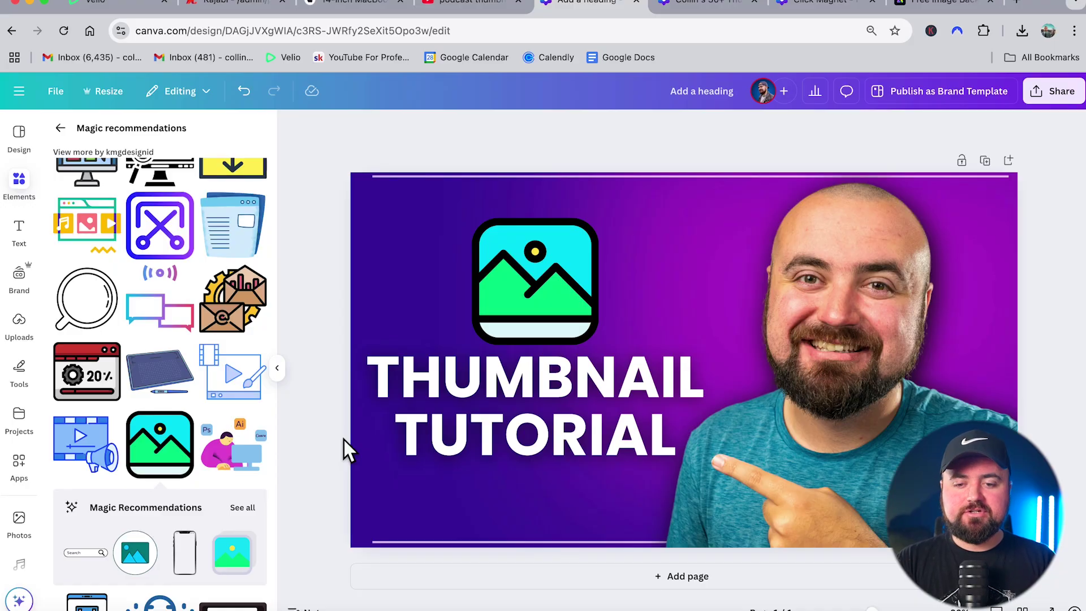
# Step: Duplicate the thumbnail page and delete the picture icon from the copy
pyautogui.click(985, 160)
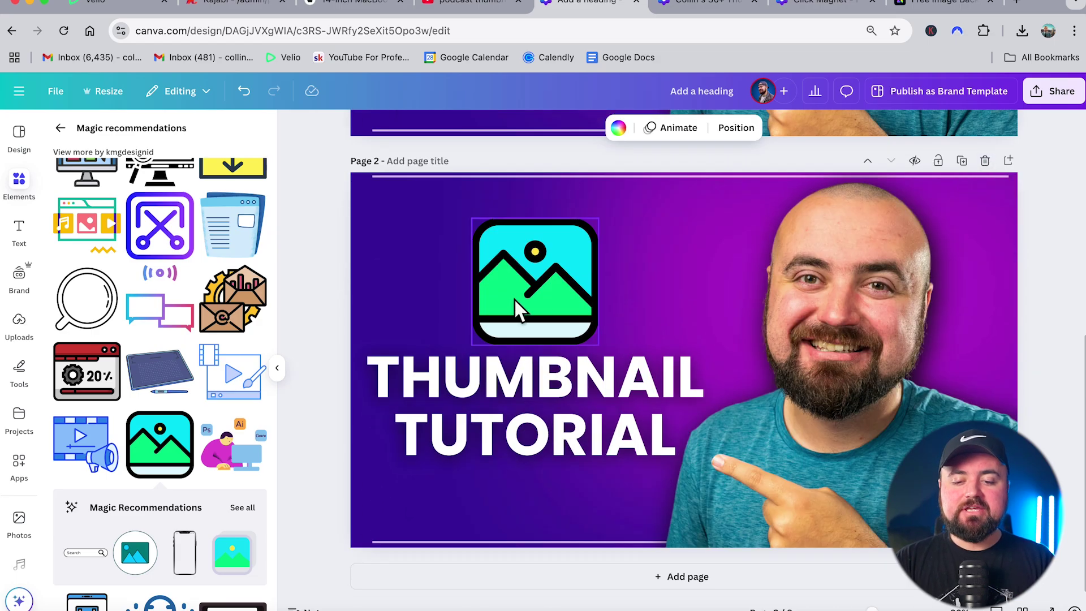
pyautogui.scroll(2, 475, 297)
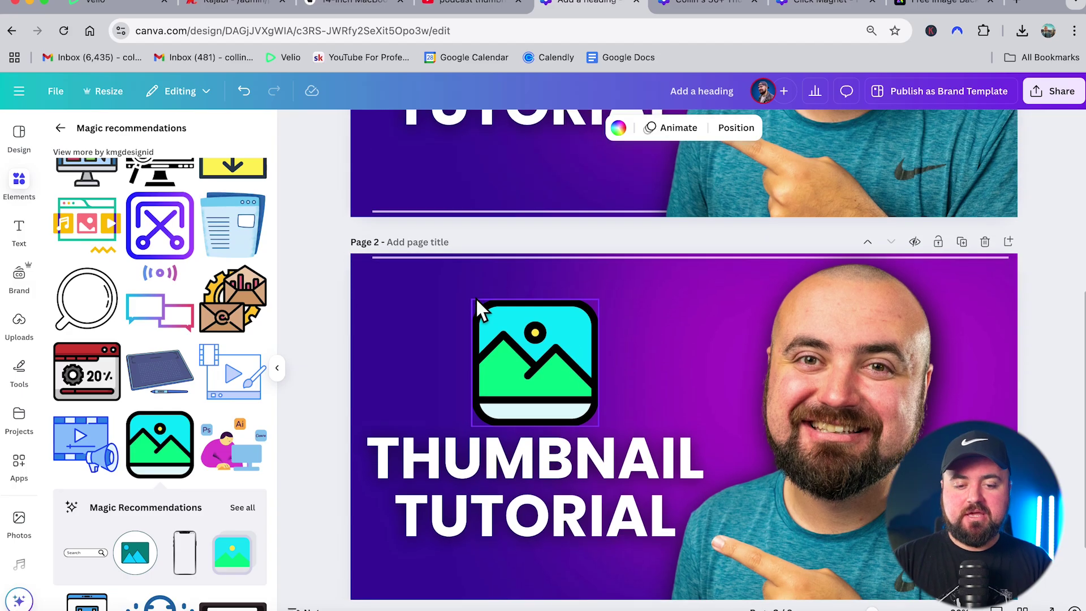
pyautogui.scroll(-2, 476, 297)
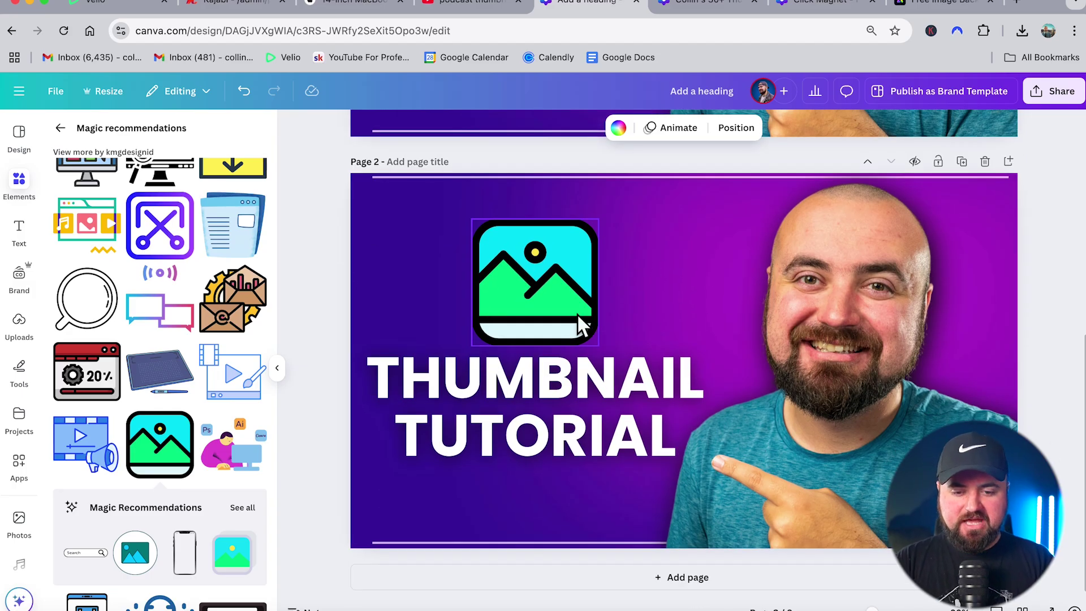
pyautogui.click(560, 318)
pyautogui.press('Delete')
# Step: On page 2, move THUMBNAIL up and enlarge it to about size 90, then place TUTORIAL directly below it at size 87.6
pyautogui.moveTo(538, 370); pyautogui.dragTo(544, 262)
pyautogui.moveTo(705, 295); pyautogui.dragTo(722, 312)
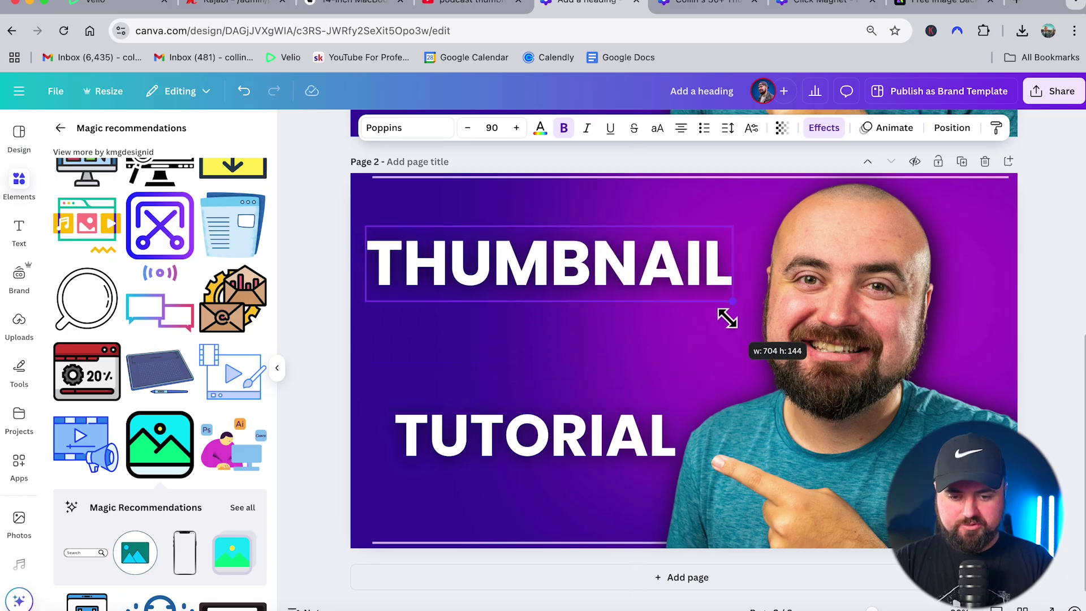
pyautogui.click(566, 455)
pyautogui.moveTo(560, 453); pyautogui.dragTo(612, 354)
pyautogui.moveTo(688, 366); pyautogui.dragTo(696, 374)
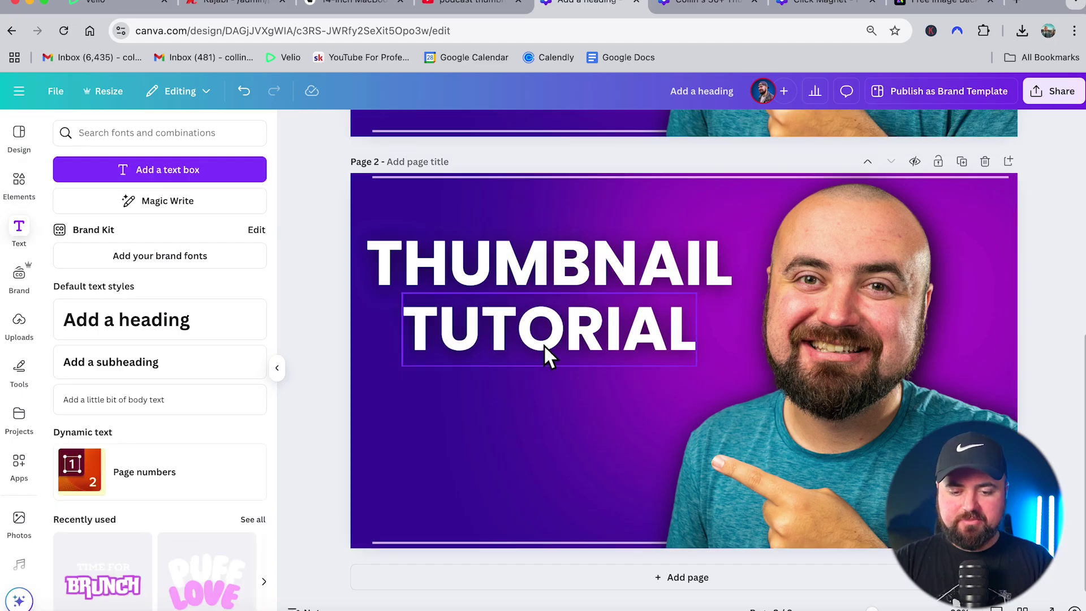
# Step: Duplicate TUTORIAL as a third line, change the copy's text to 2025 and centre it below the other two lines
pyautogui.click(591, 320)
pyautogui.click(559, 265)
pyautogui.moveTo(552, 340); pyautogui.dragTo(542, 378)
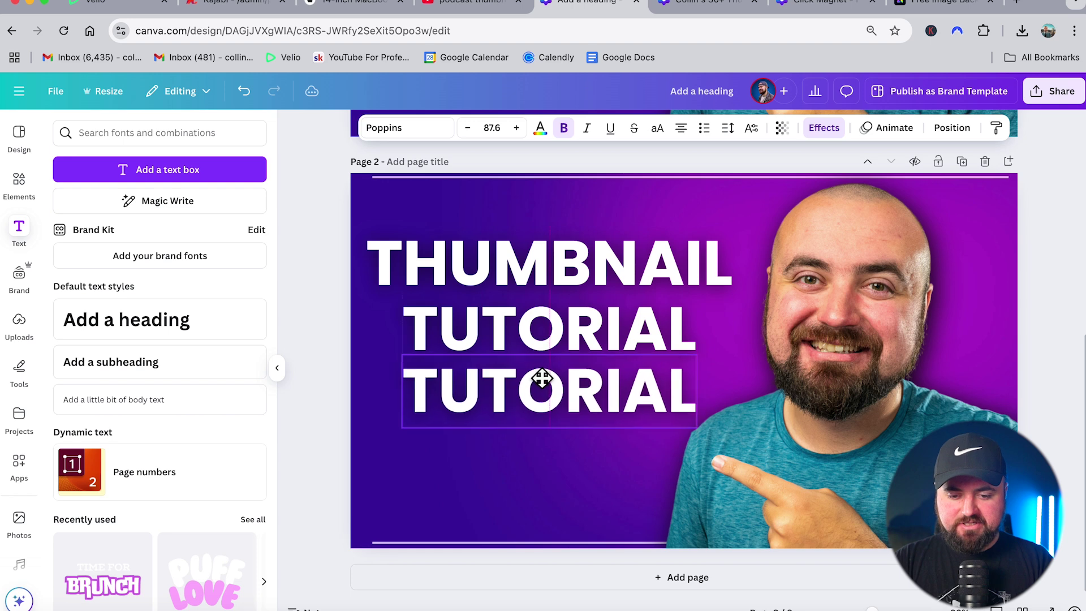
pyautogui.doubleClick(548, 391)
pyautogui.write('2025')
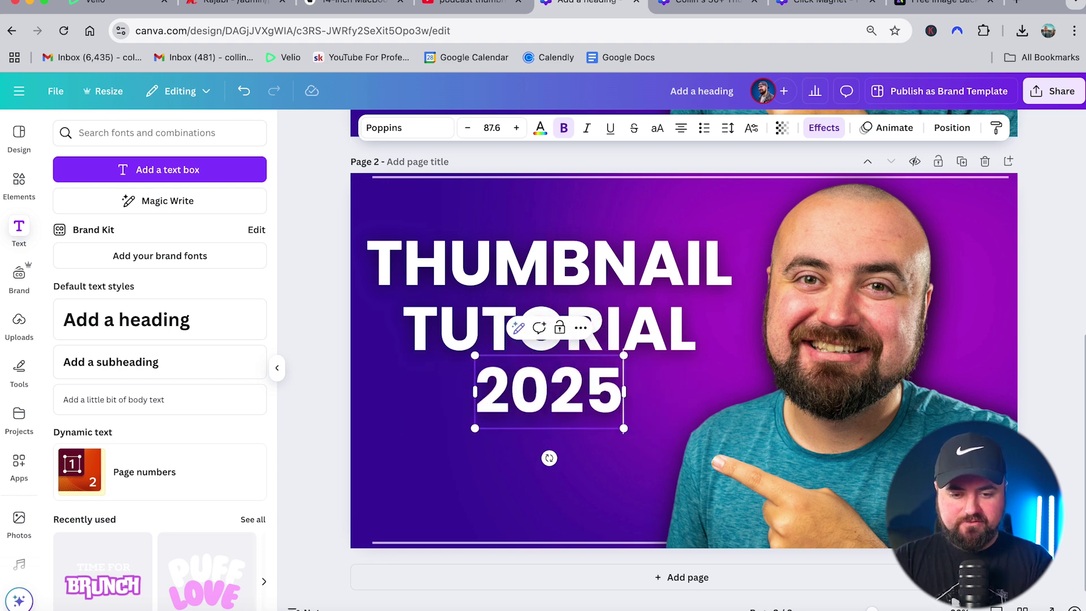
pyautogui.click(439, 464)
pyautogui.moveTo(548, 400); pyautogui.dragTo(558, 405)
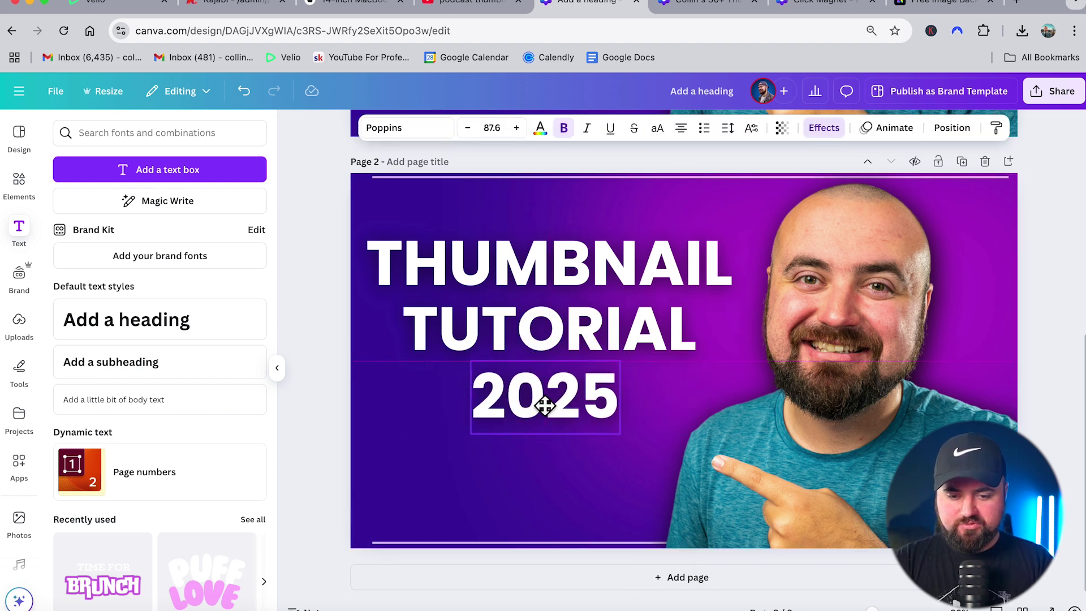
# Step: Tighten the spacing of the three title lines, enlarge them together, and scale up the man's cutout photo beside them
pyautogui.hotkey('ctrl', 'a')
pyautogui.moveTo(497, 289); pyautogui.dragTo(499, 304)
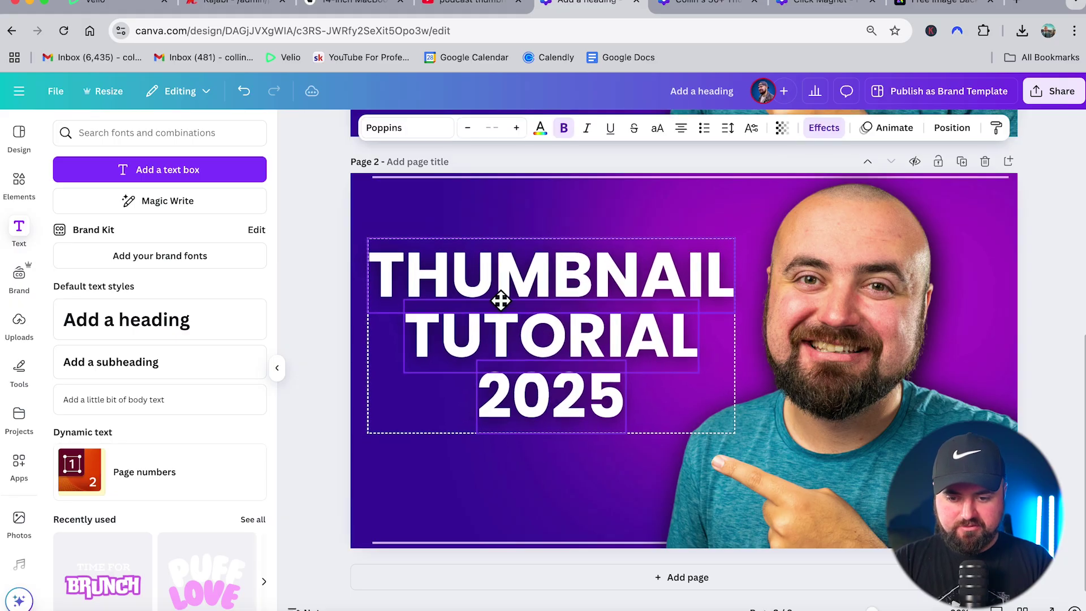
pyautogui.moveTo(656, 238); pyautogui.dragTo(710, 317)
pyautogui.moveTo(690, 199); pyautogui.dragTo(548, 138)
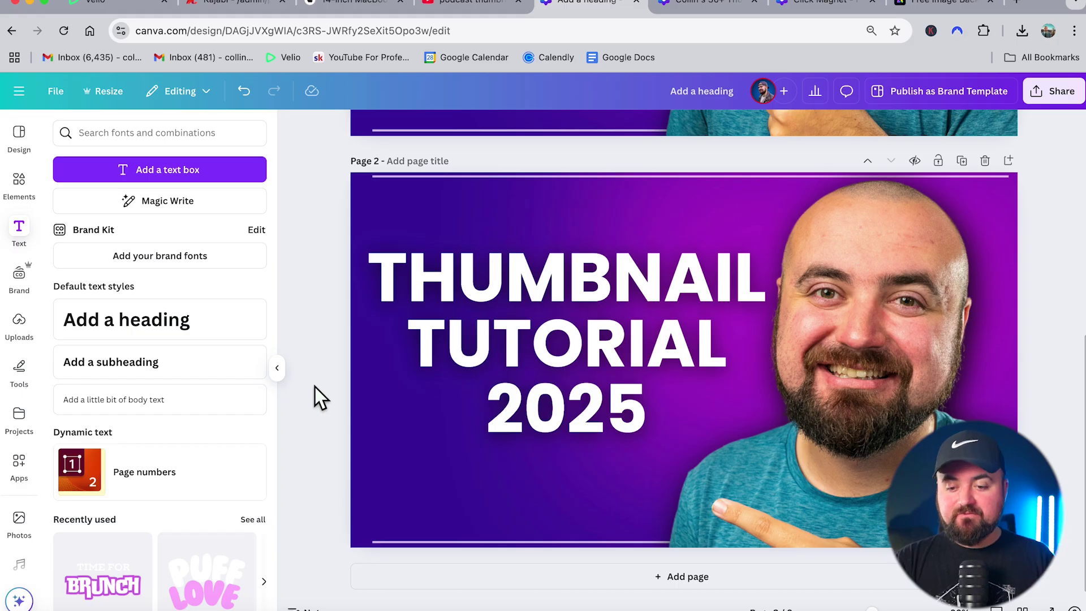